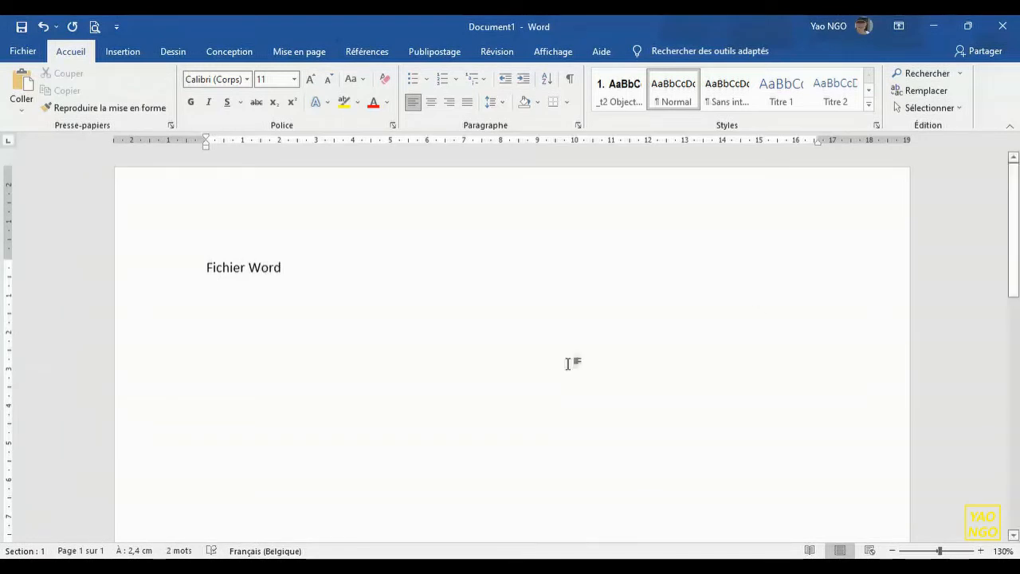
Step: Copy the "Fichier Word" line and paste it twice on new lines below the original
drag(307, 285, 199, 264)
key(ctrl+c)
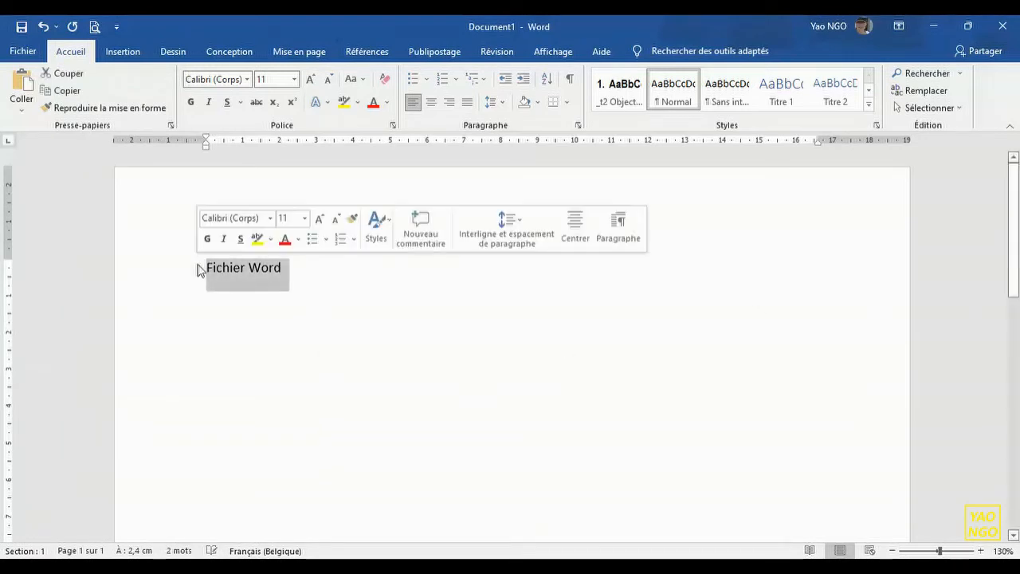
click(315, 269)
key(Return)
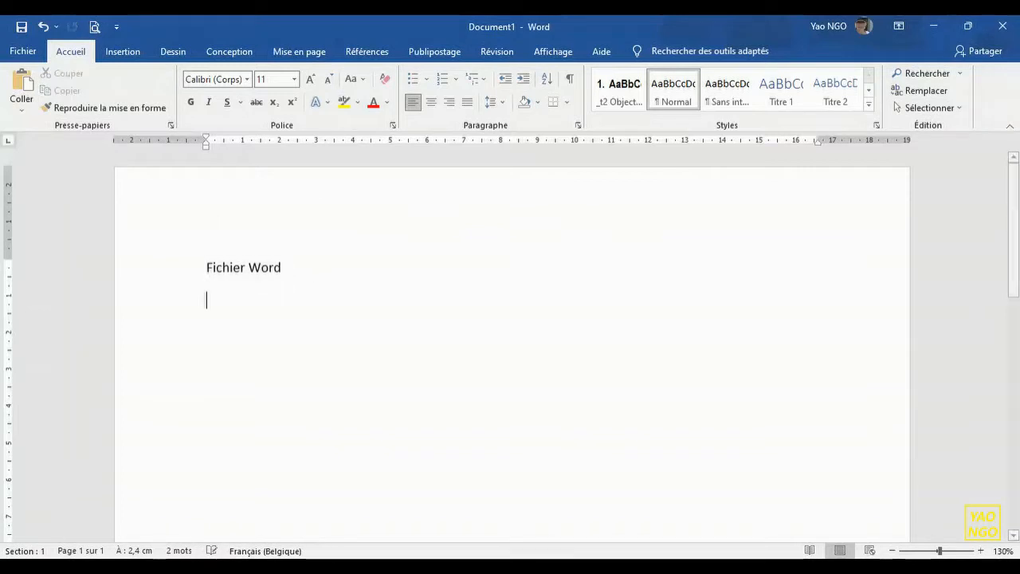
key(ctrl+v)
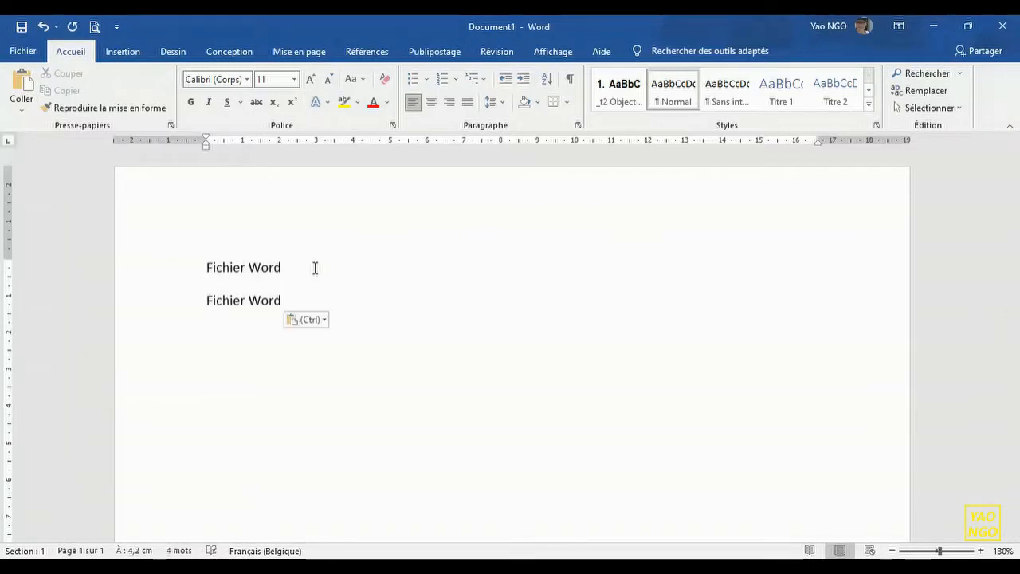
key(ctrl+v)
Step: Change the second line to "Fichier Excel" and the third line to "Fichier PowerPoint"
drag(282, 301, 255, 305)
text(Ex)
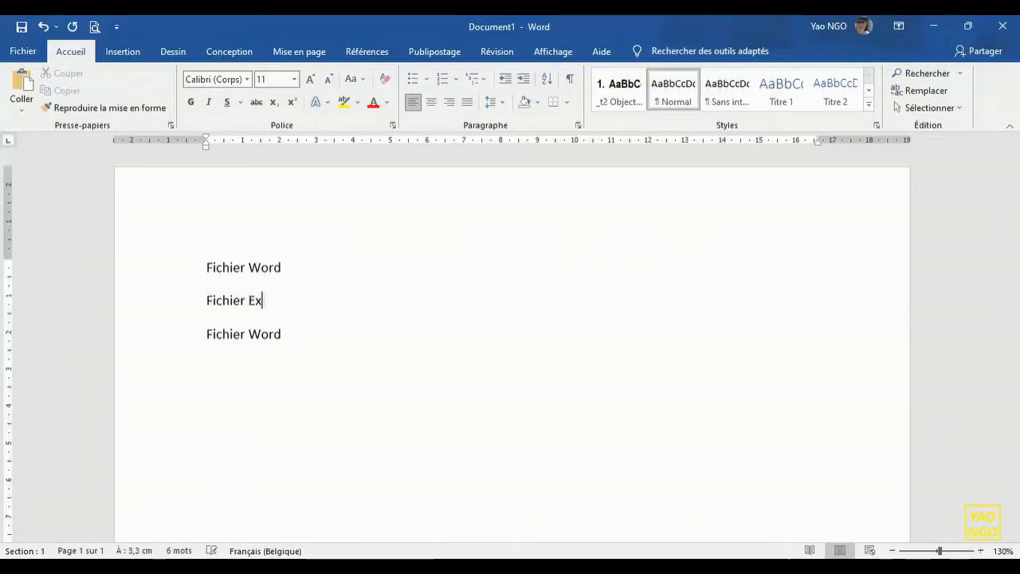
text(cel)
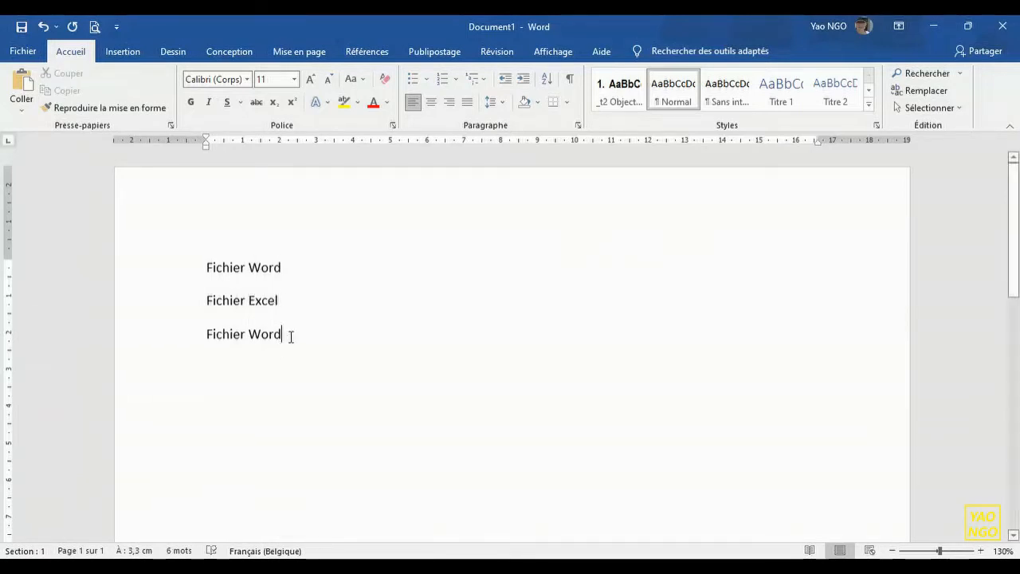
drag(291, 338, 252, 335)
text(PowerPoint)
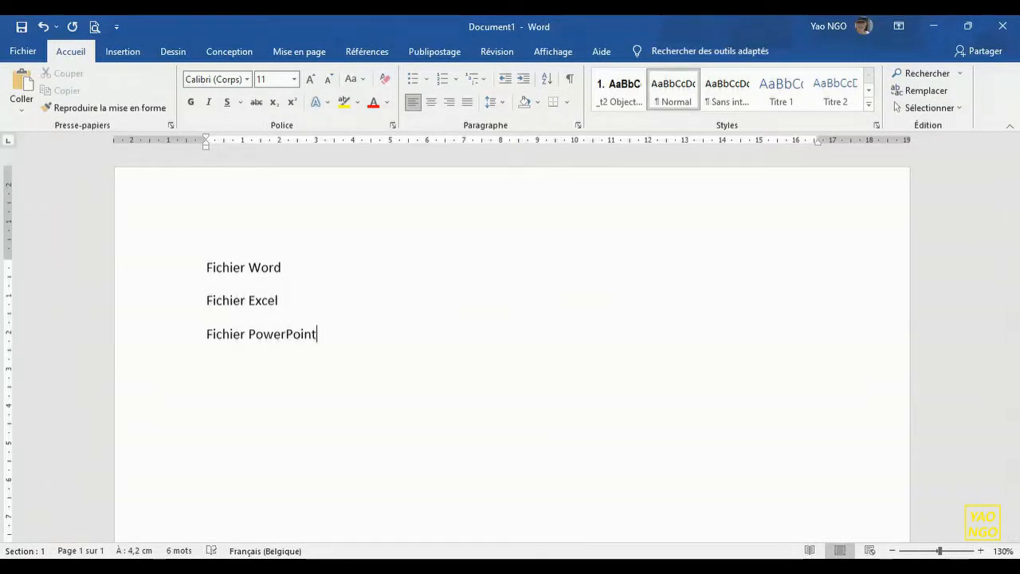
Step: Add "des pages" after "Fichier Word" on the first line, separated by a tab
mouse_move(569, 7)
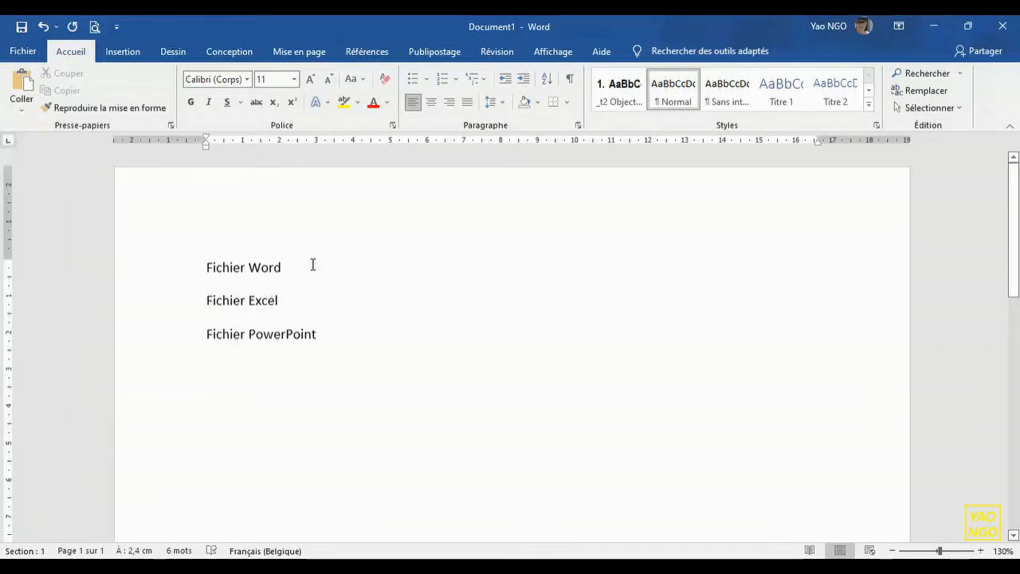
key(Tab)
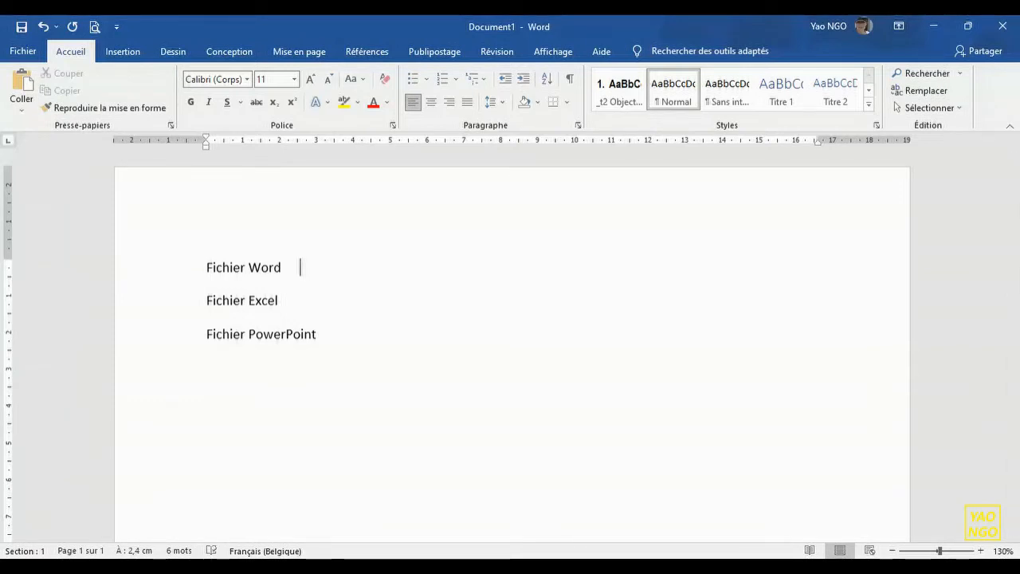
text(des pages)
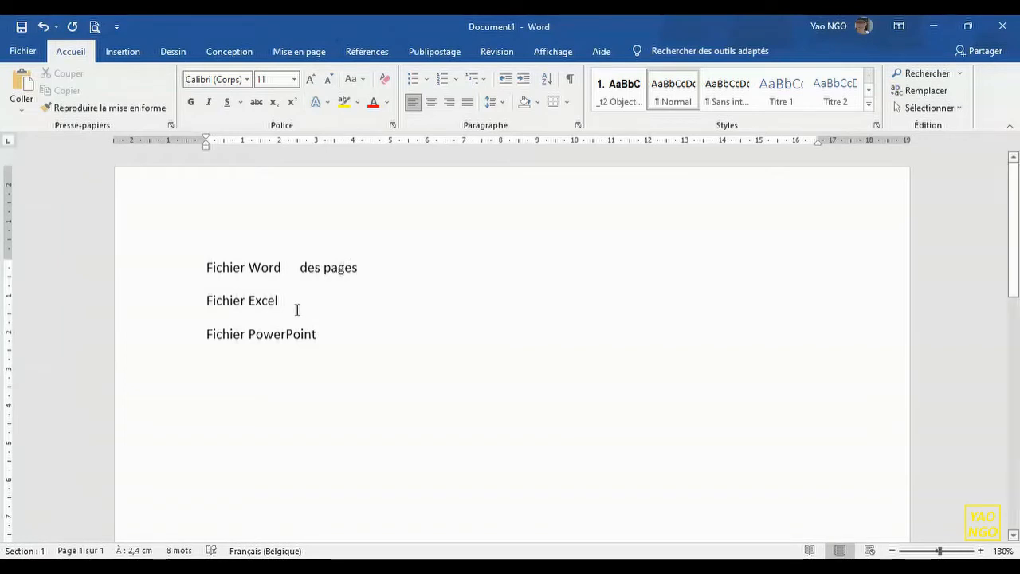
Step: Insert a table of four columns and three rows below the "Fichier PowerPoint" line
click(344, 332)
key(Return)
click(129, 56)
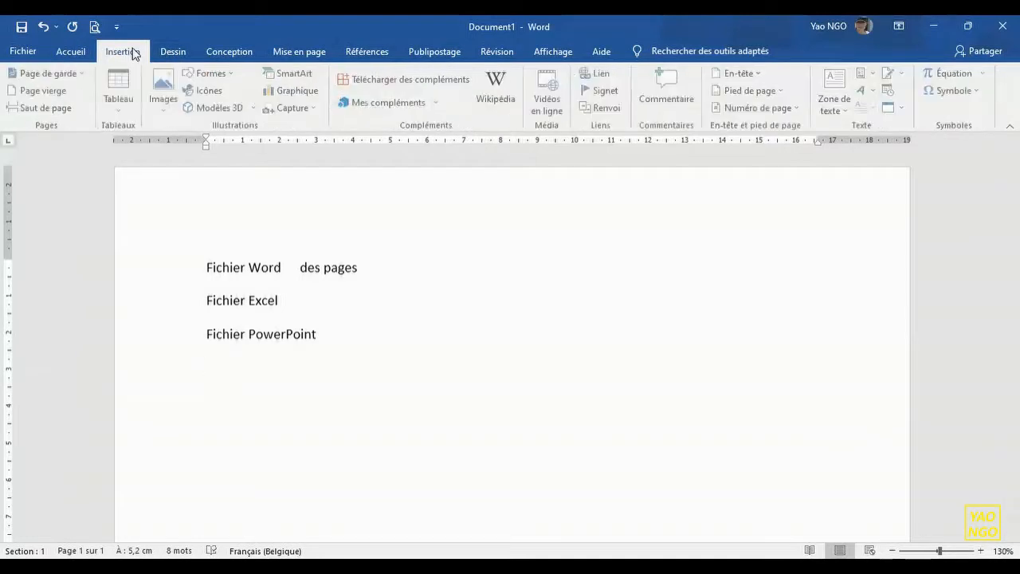
click(124, 110)
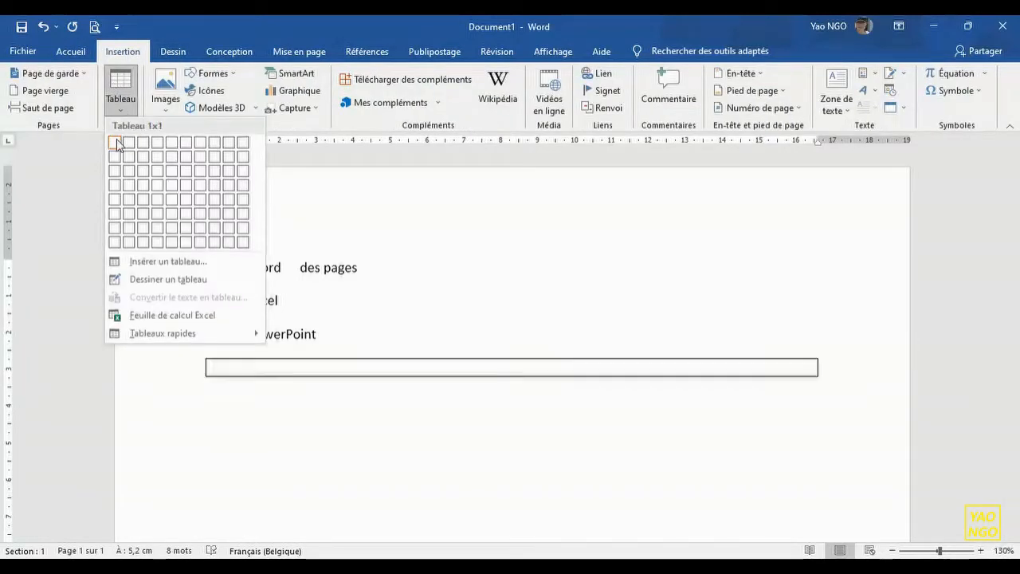
click(159, 173)
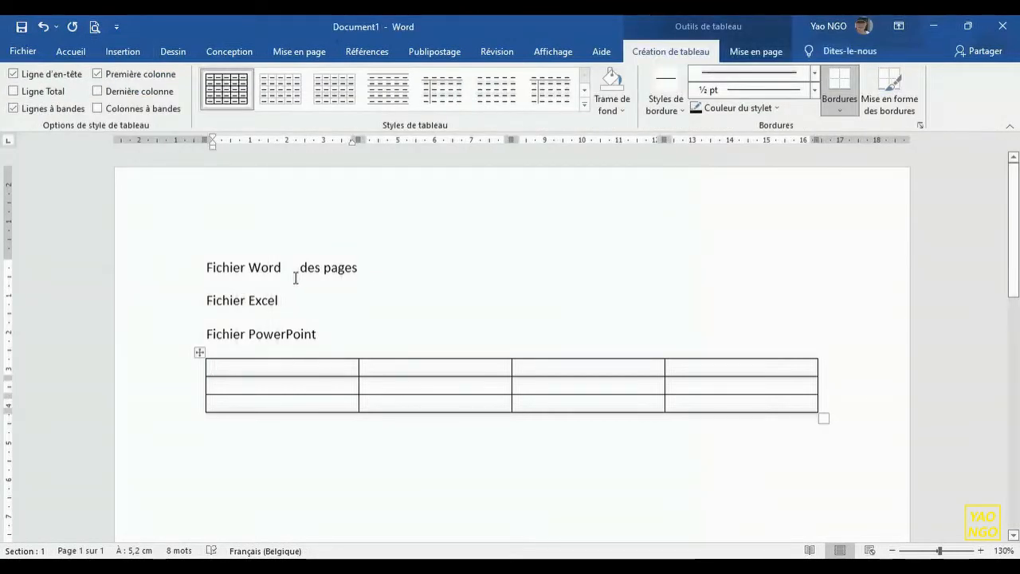
Step: Move "Fichier Word", "Fichier Excel" and "Fichier PowerPoint" into the table's first column, one per row
drag(286, 267, 208, 269)
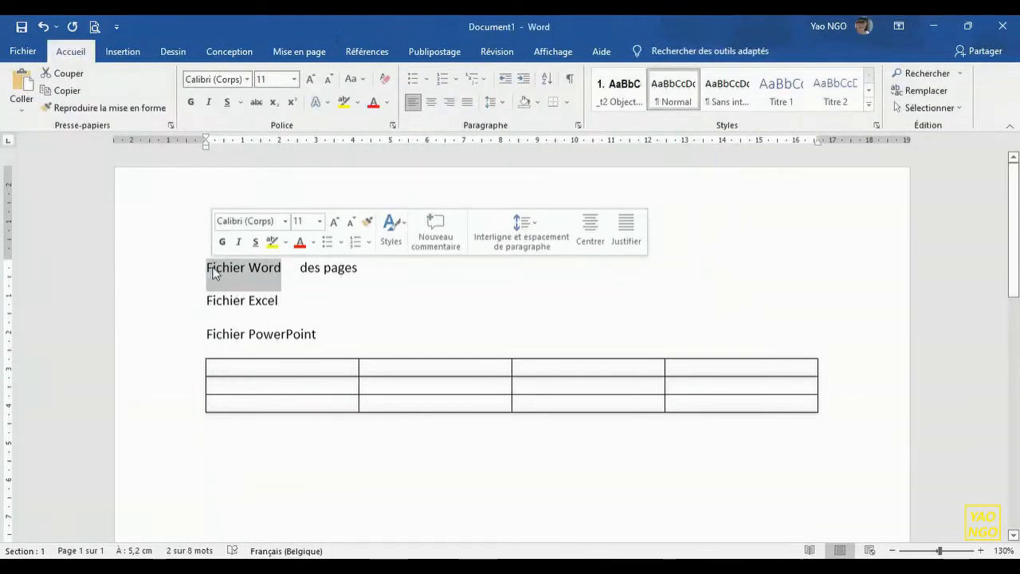
key(ctrl+x)
click(256, 360)
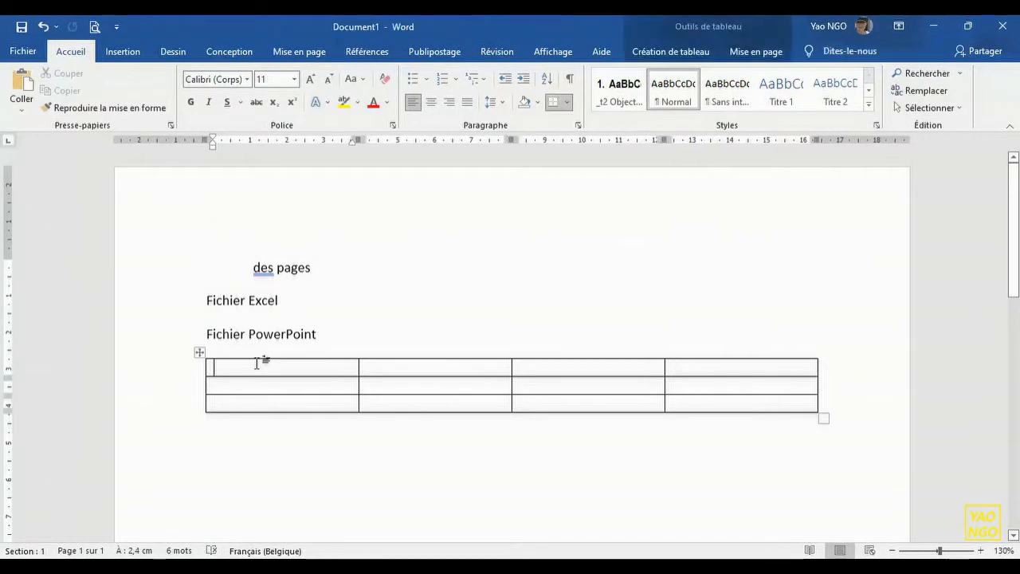
key(ctrl+v)
drag(276, 313, 205, 311)
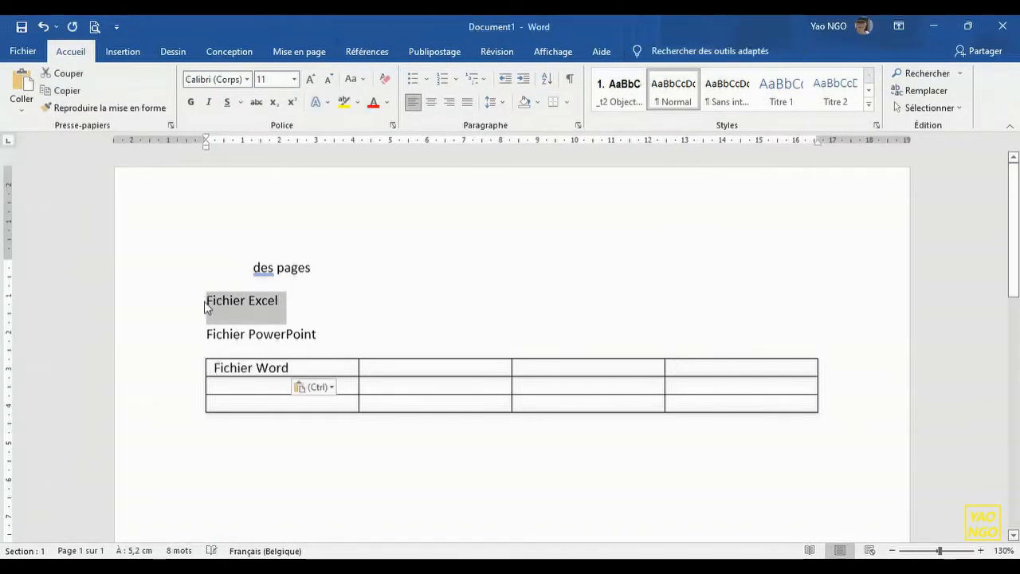
key(ctrl+x)
click(248, 347)
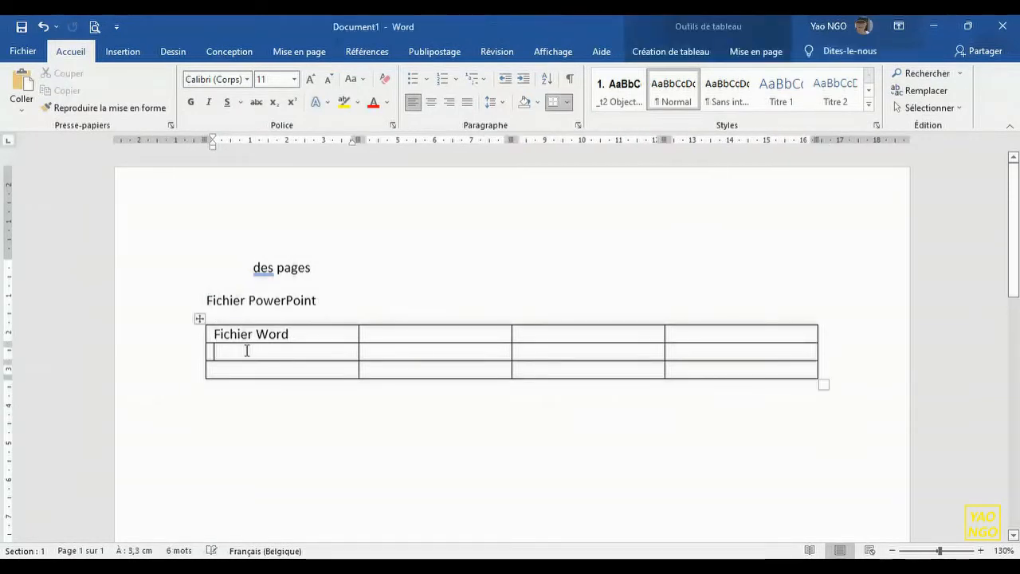
key(ctrl+v)
drag(326, 300, 203, 311)
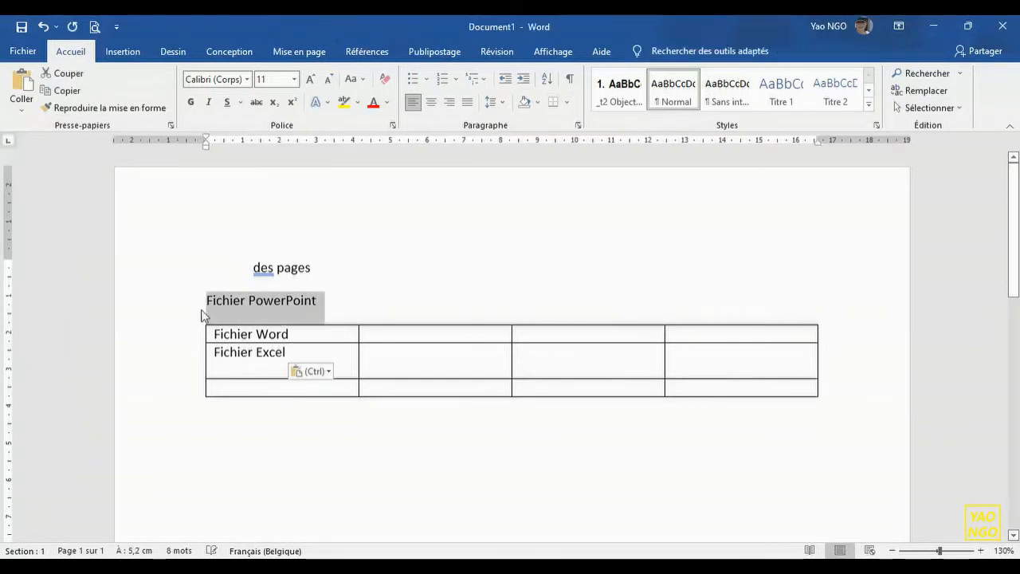
key(ctrl+x)
click(246, 388)
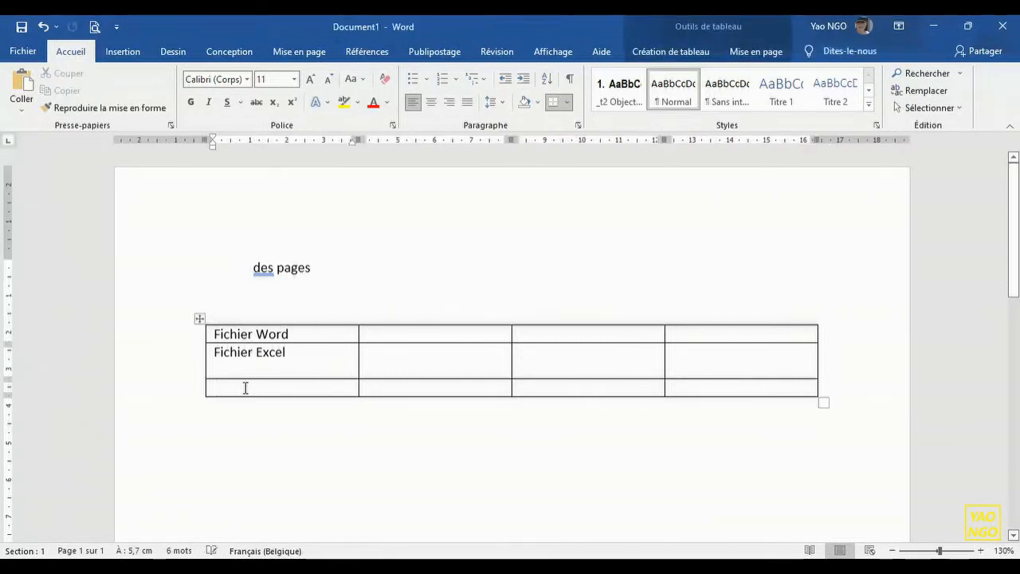
key(ctrl+v)
Step: Move "des pages" into the table cell beside "Fichier Word"
drag(319, 266, 250, 264)
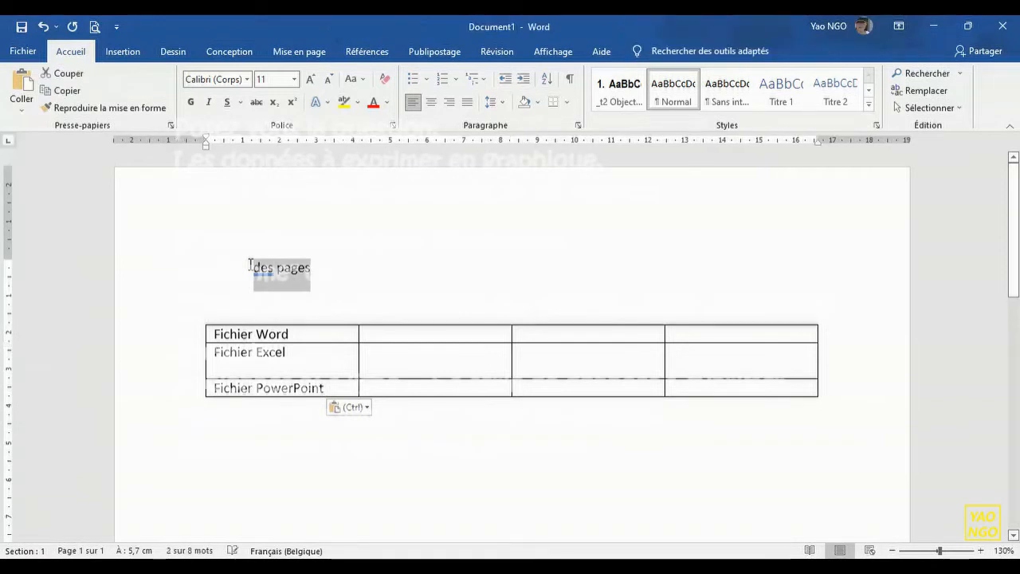
key(ctrl+x)
click(437, 331)
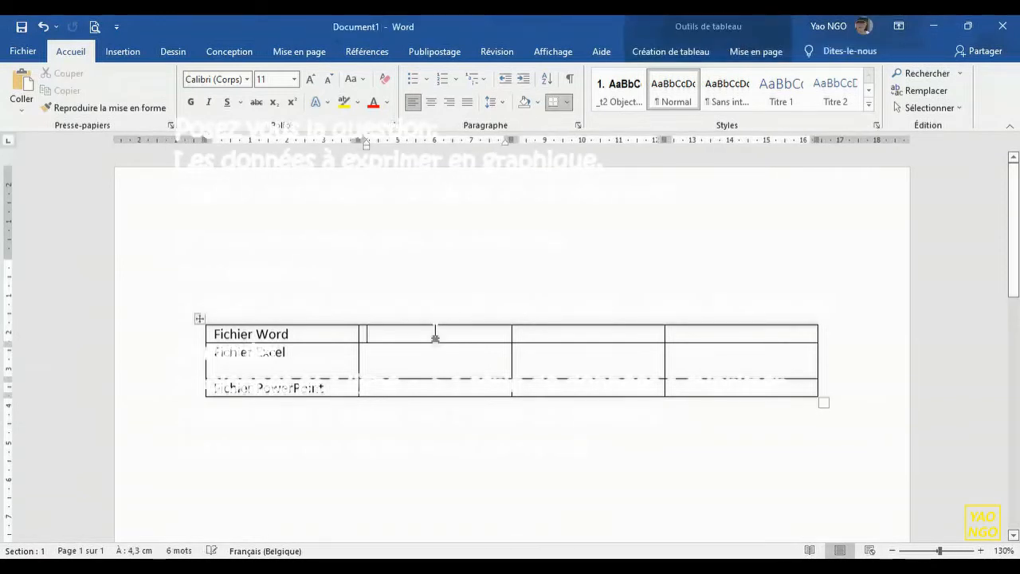
key(ctrl+v)
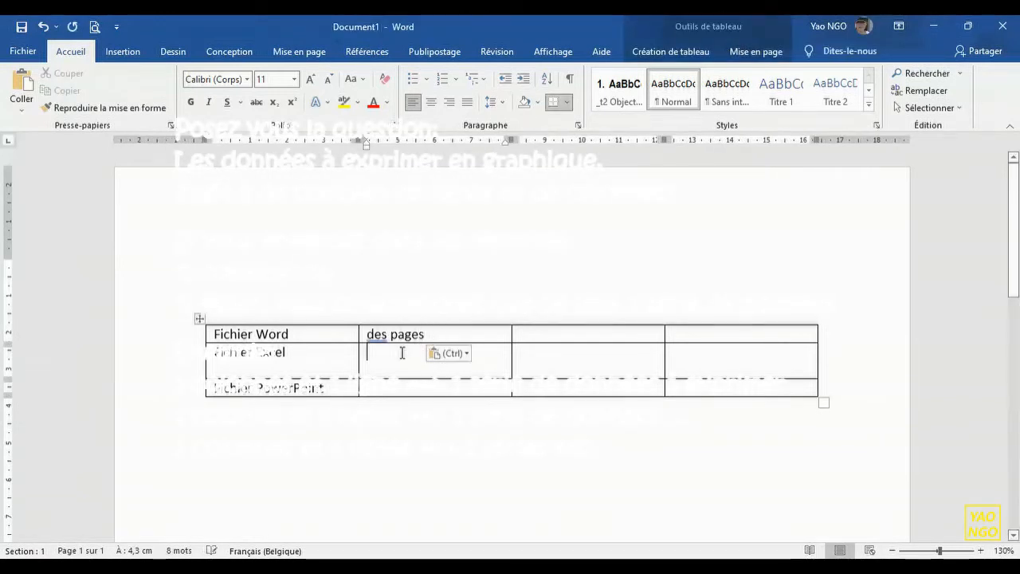
Step: Enter "Des feuilles" beside "Fichier Excel" and "Des diapositive" beside "Fichier PowerPoint", and capitalise "Des" in "des pages"
click(402, 353)
text(des feu)
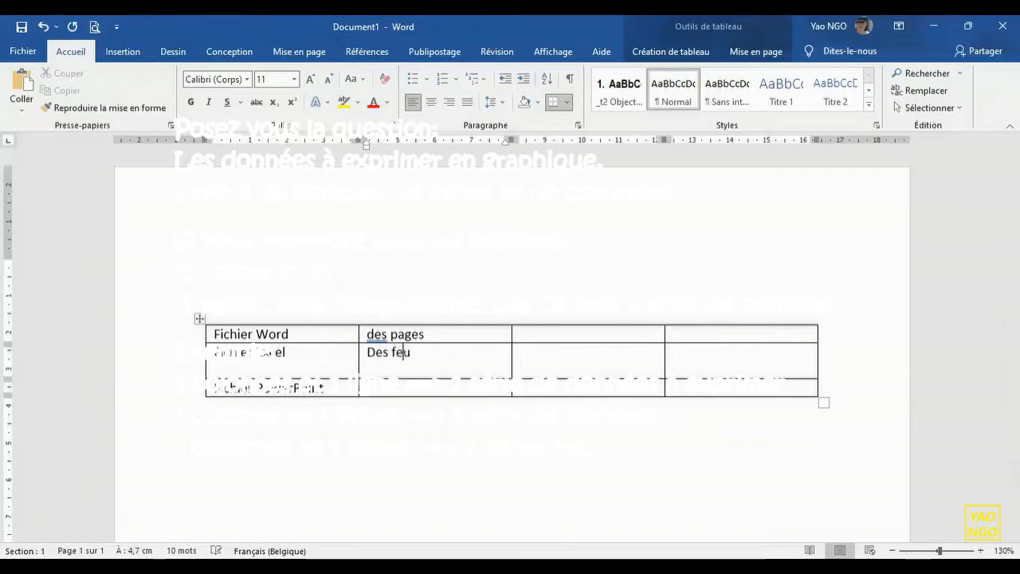
text(lles)
click(369, 389)
text(Des diapositive)
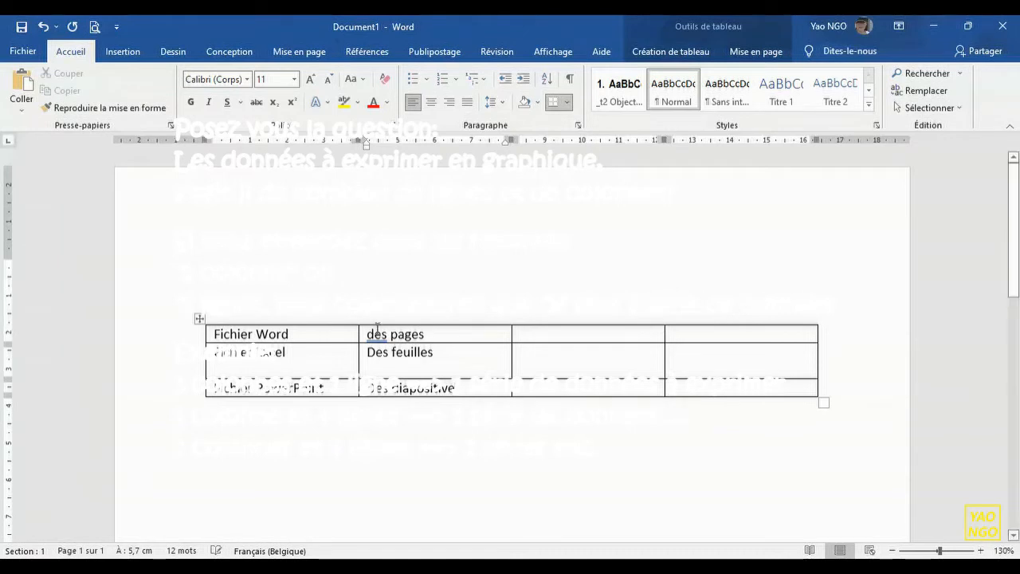
right_click(373, 336)
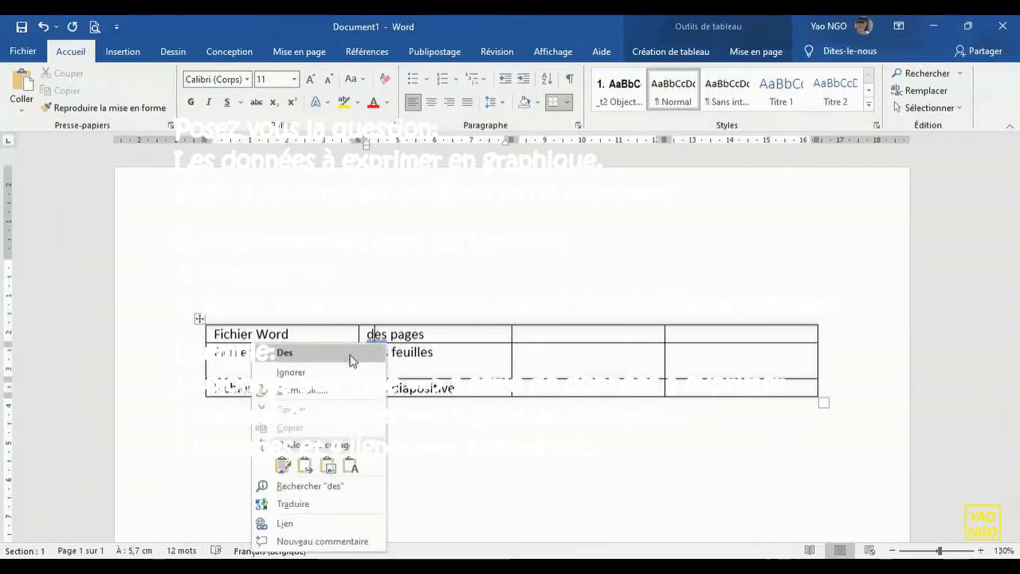
click(349, 354)
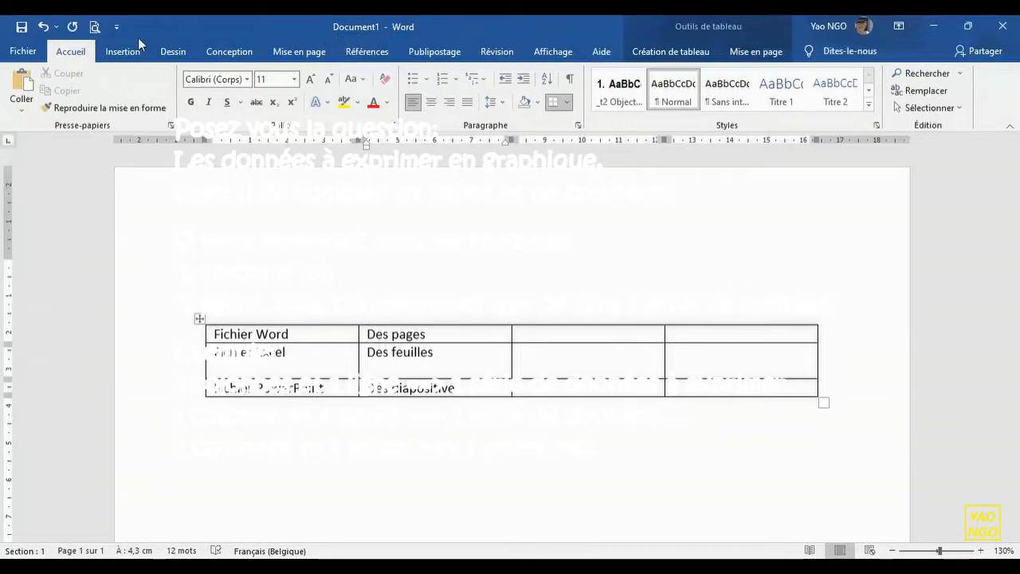
Step: Start saving the document under a new location and browse to the Documents folder
click(23, 51)
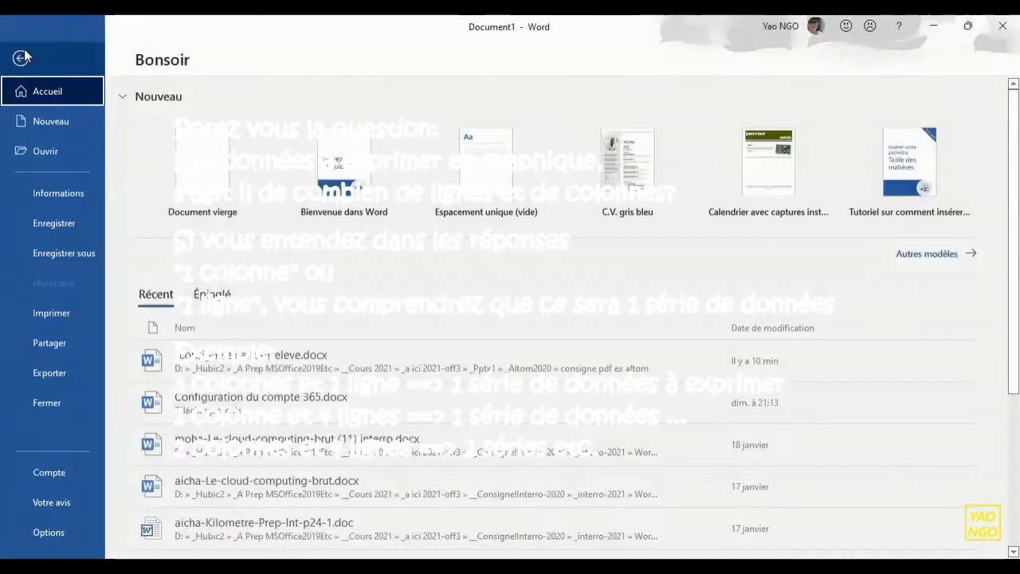
click(86, 251)
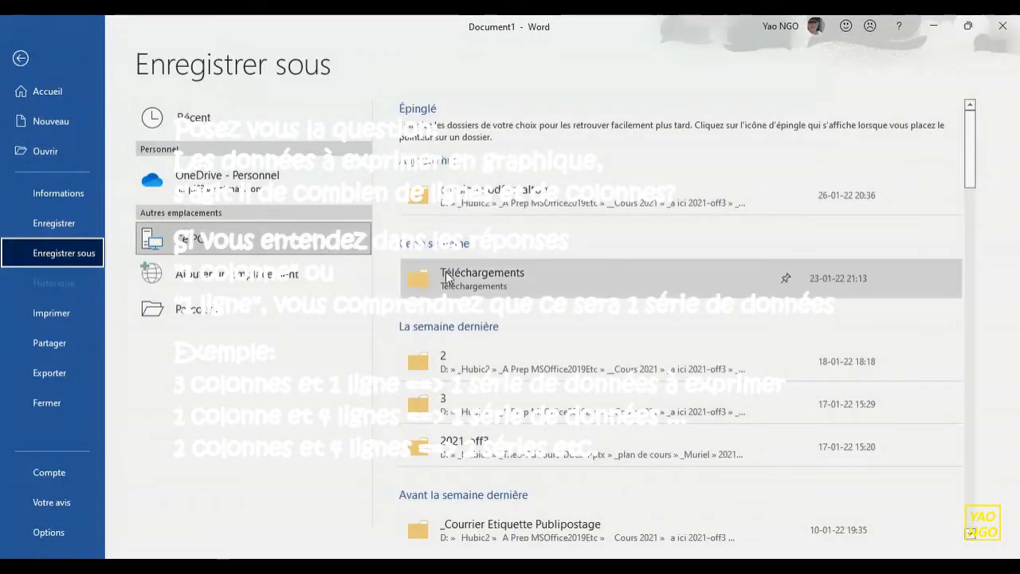
click(262, 312)
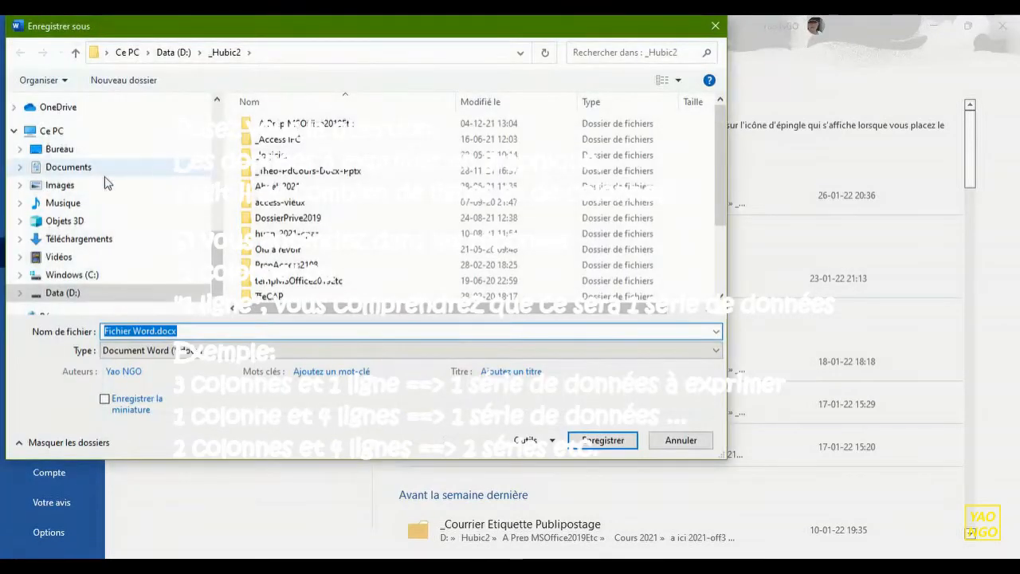
click(114, 166)
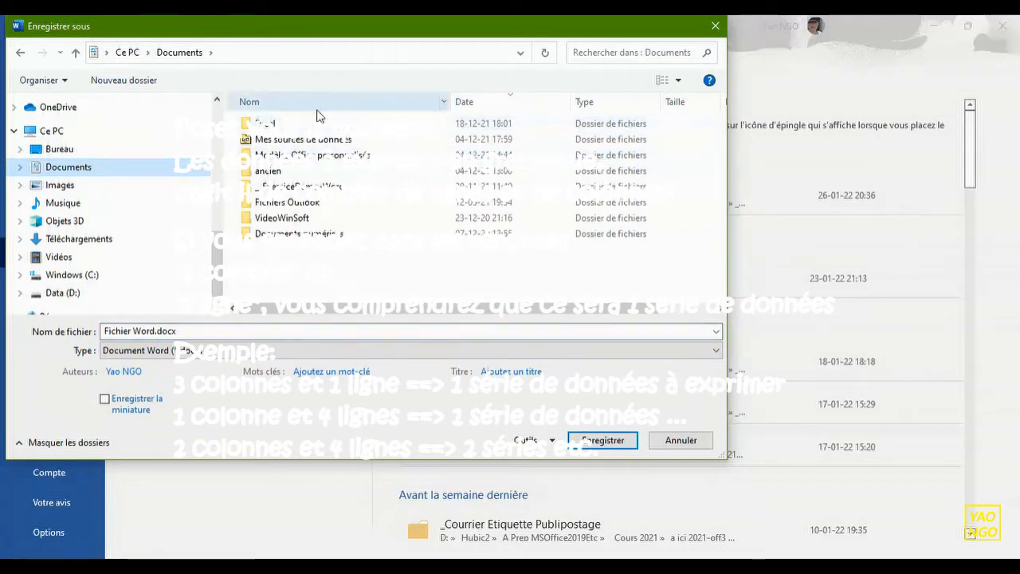
Step: Create a new folder named PowerPoint-2022 inside Documents
right_click(407, 269)
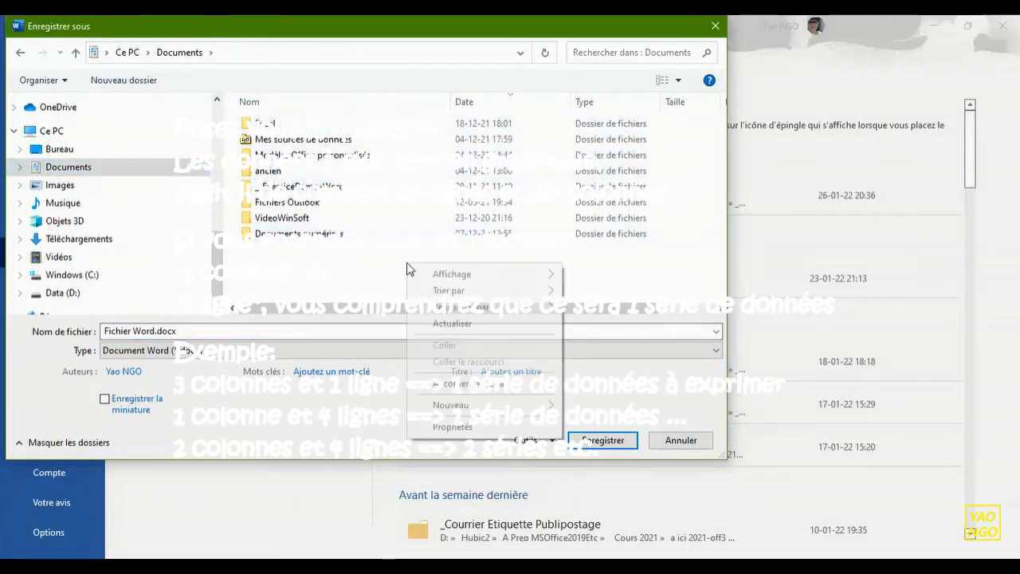
mouse_move(515, 396)
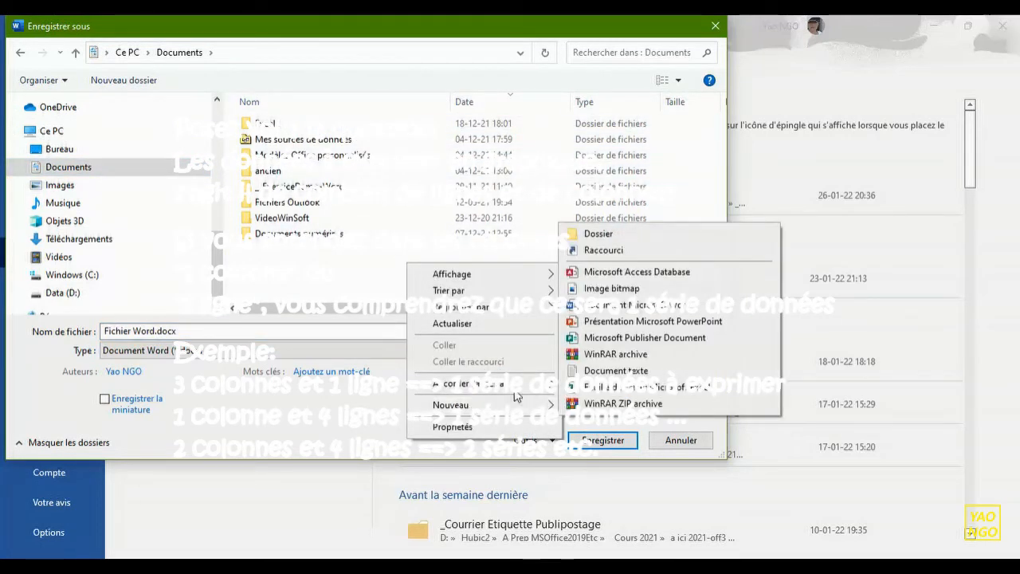
click(597, 233)
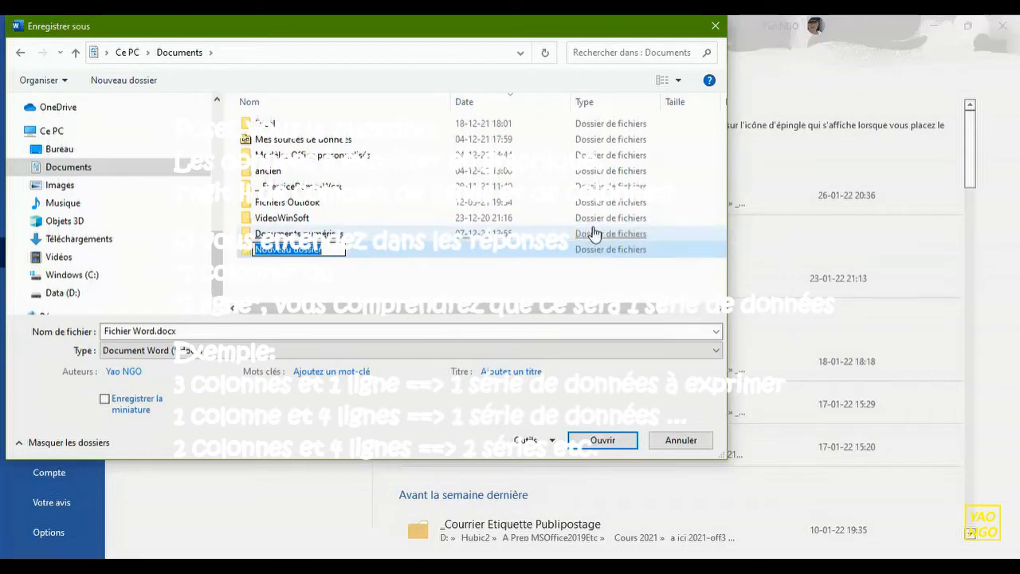
text(PowerPoint)
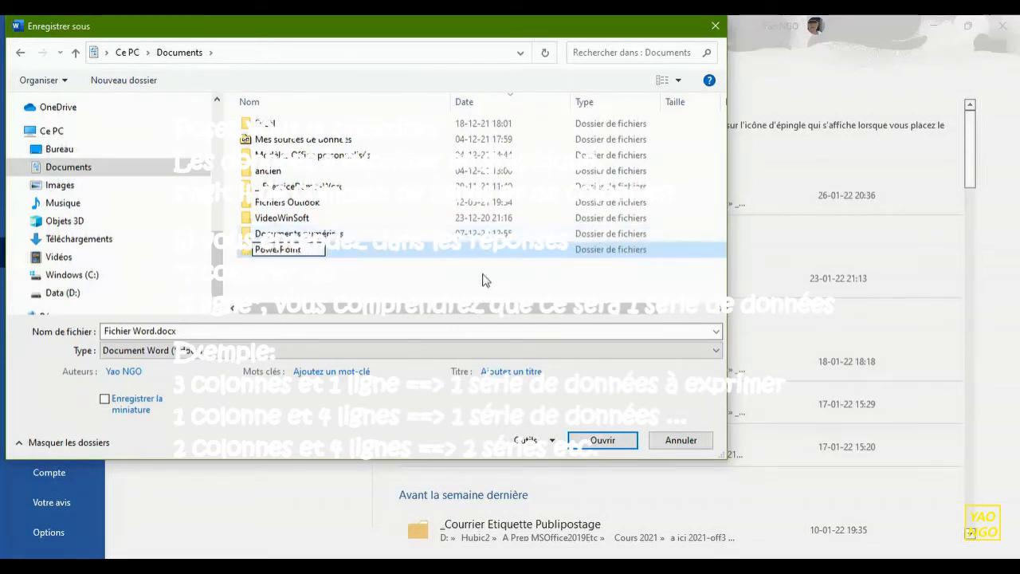
text(-2022)
click(291, 259)
Step: Open the new PowerPoint-2022 folder and examine its full path and the list of previously used locations
double_click(291, 250)
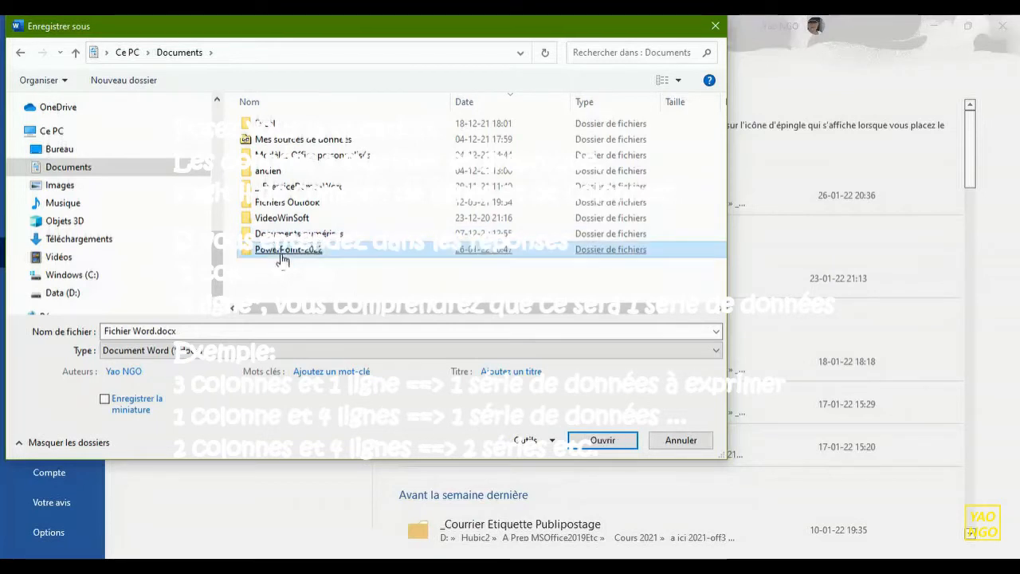
click(317, 51)
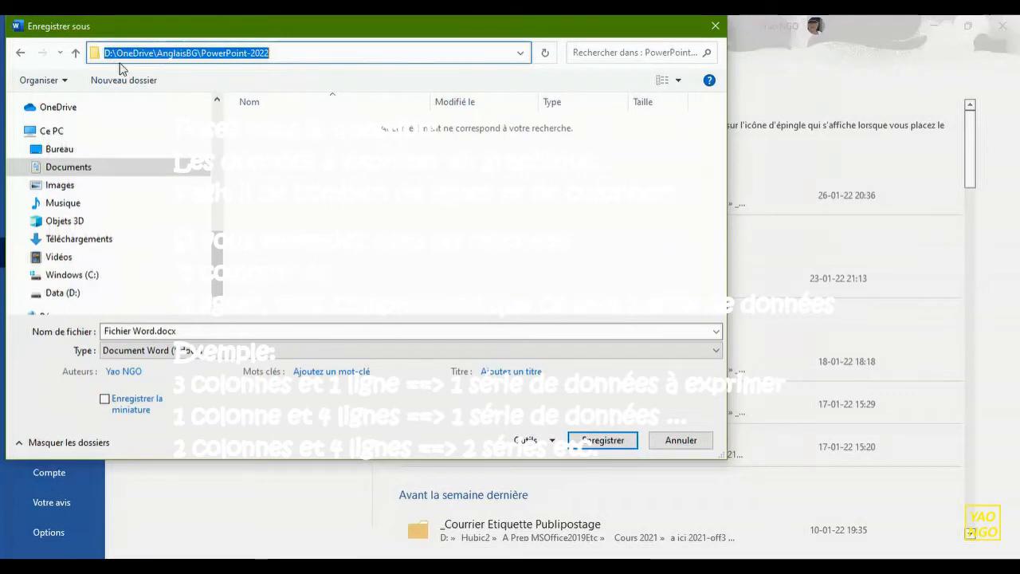
click(297, 54)
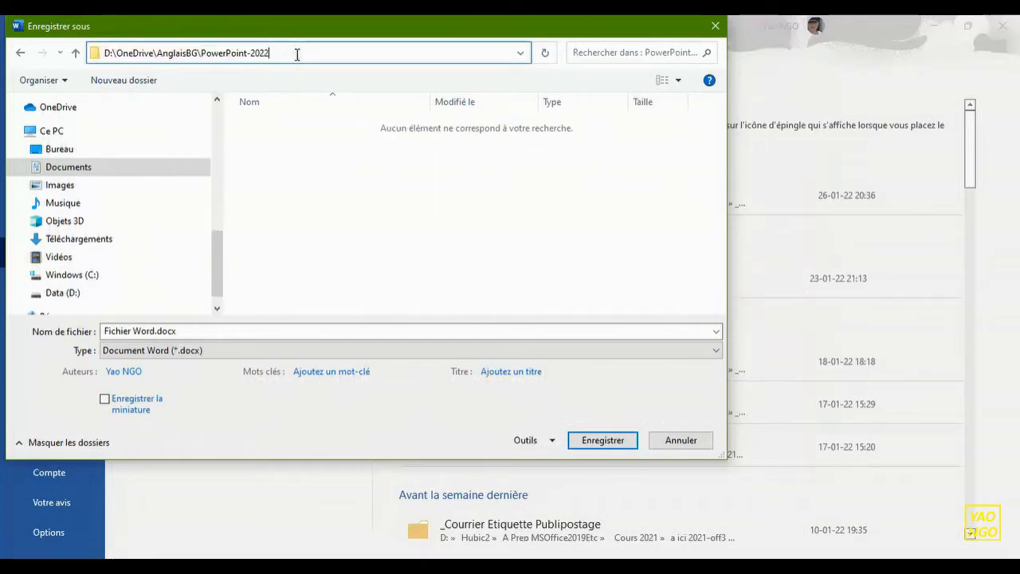
drag(295, 55, 97, 56)
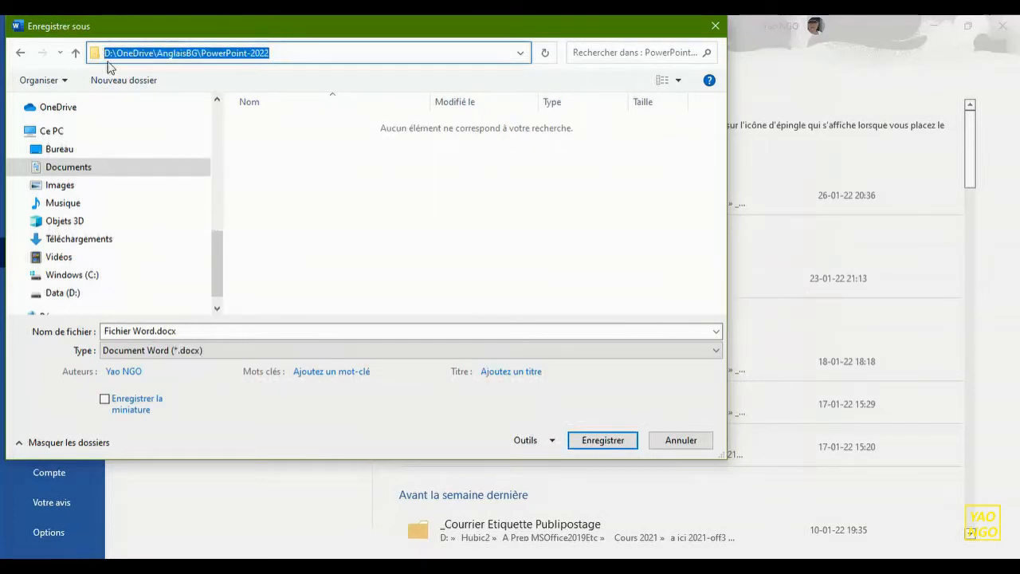
click(520, 53)
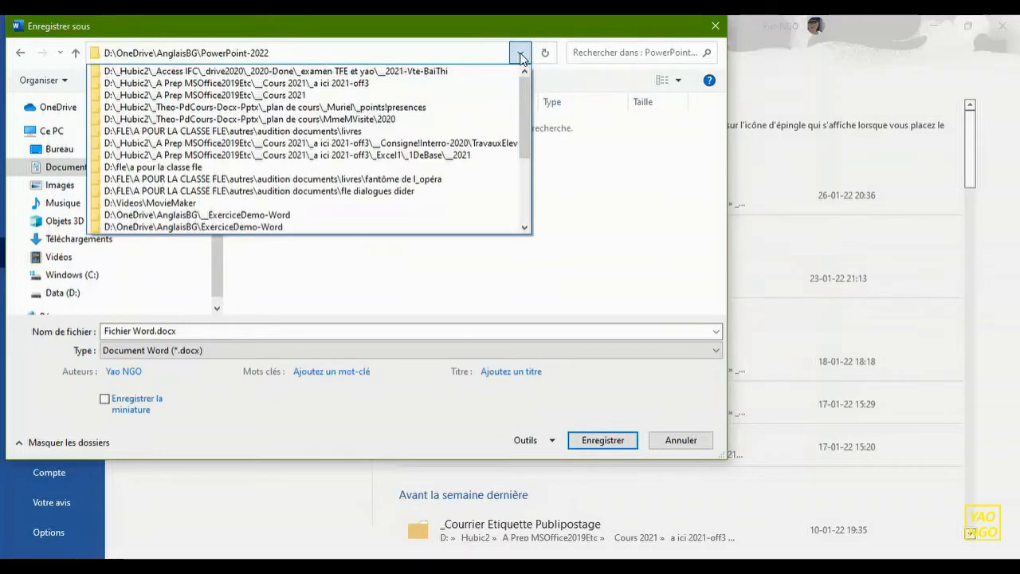
click(572, 140)
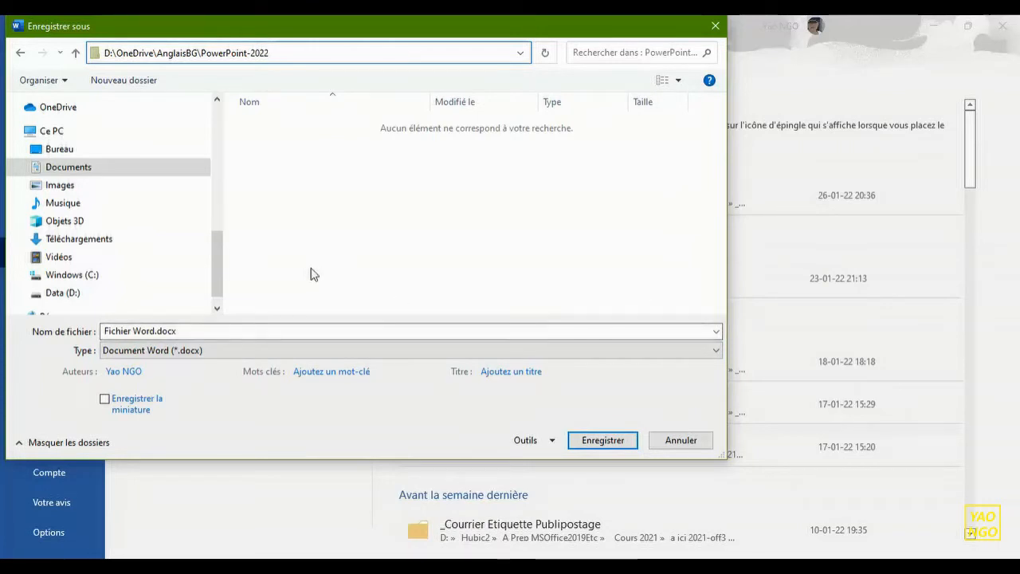
Step: Return to the Documents folder and open its PowerPoint-2022 subfolder as the save location
click(100, 156)
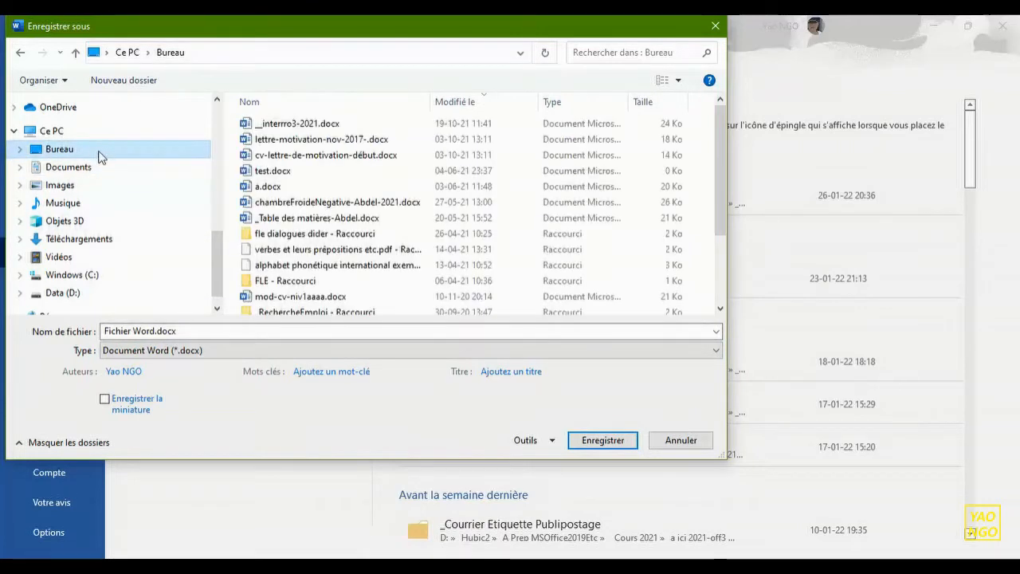
click(106, 165)
click(331, 189)
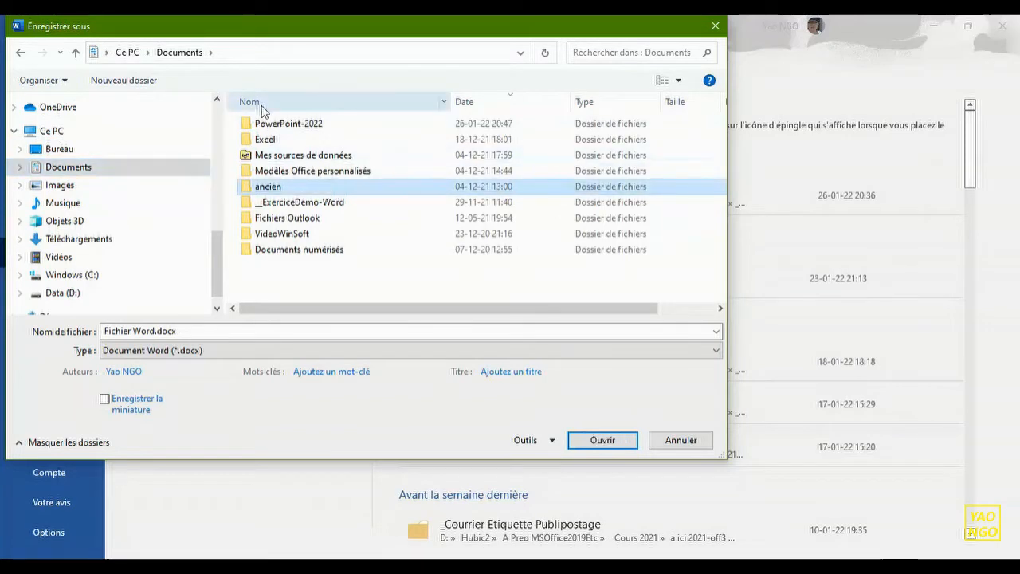
click(312, 128)
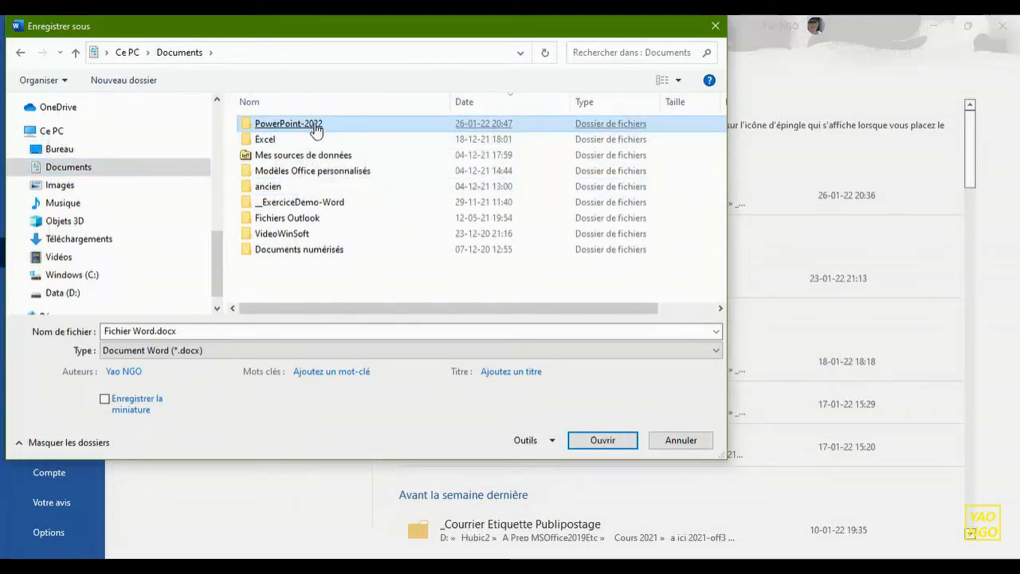
double_click(316, 129)
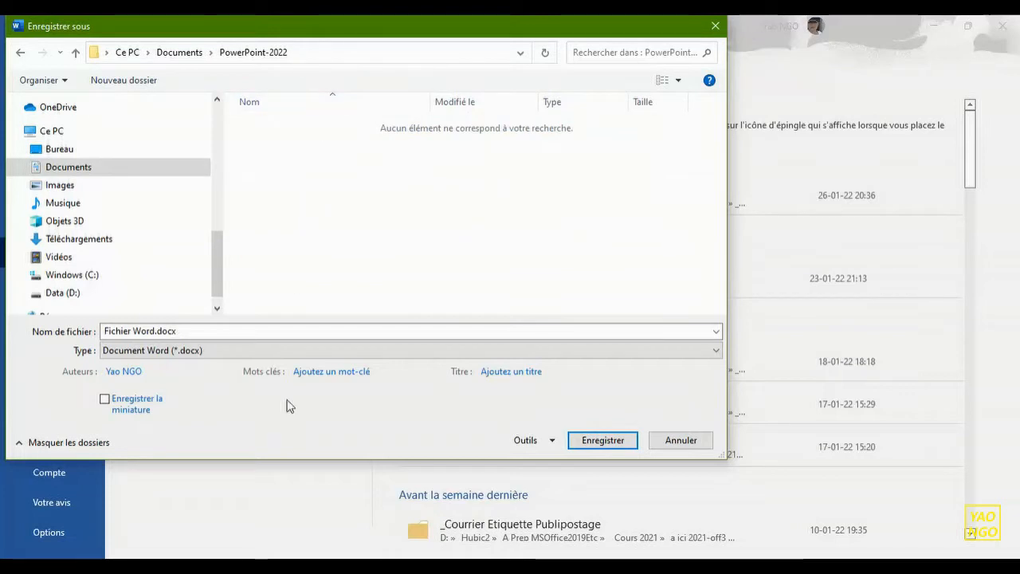
Step: Name the file TheoriePptx-2022 and save it as a Word document in the PowerPoint-2022 folder
click(159, 330)
drag(177, 330, 78, 331)
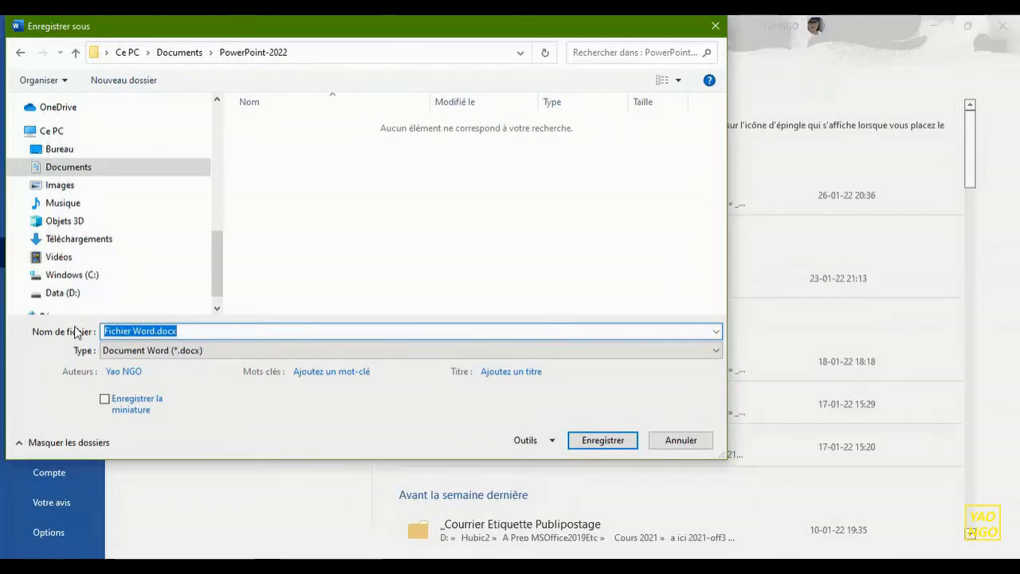
text(TheorieP)
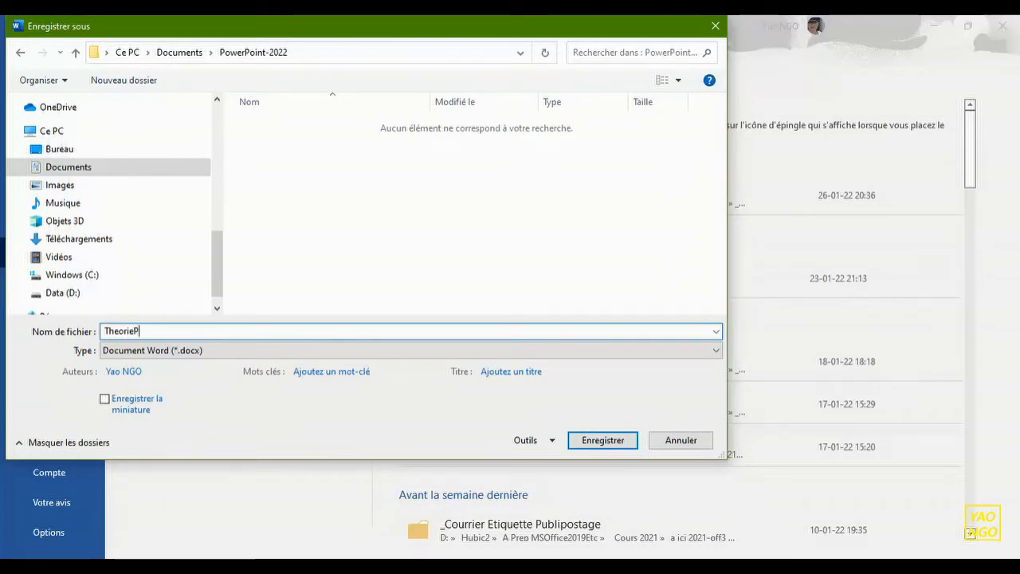
text(ptx-2022)
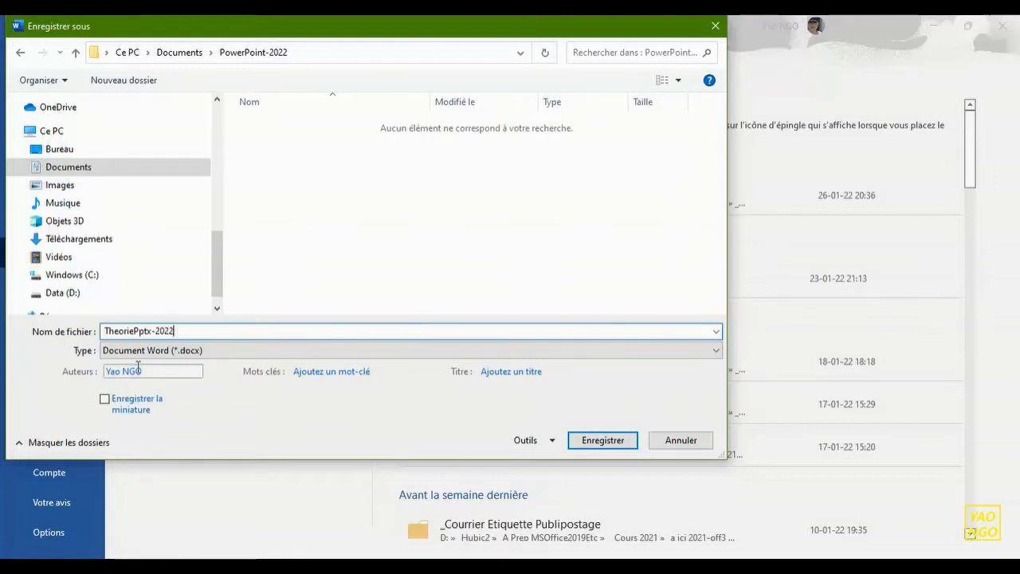
key(Tab)
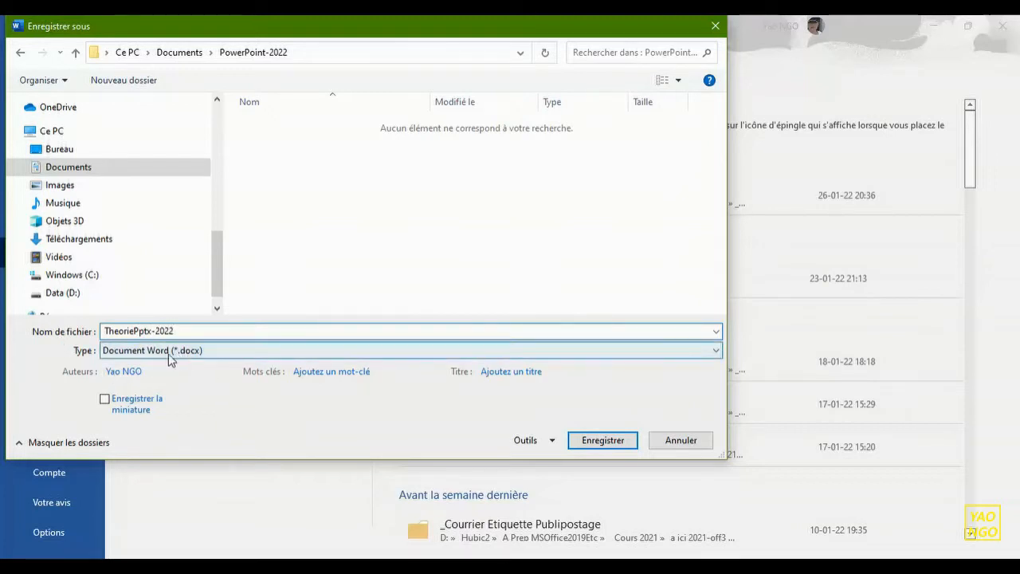
click(617, 440)
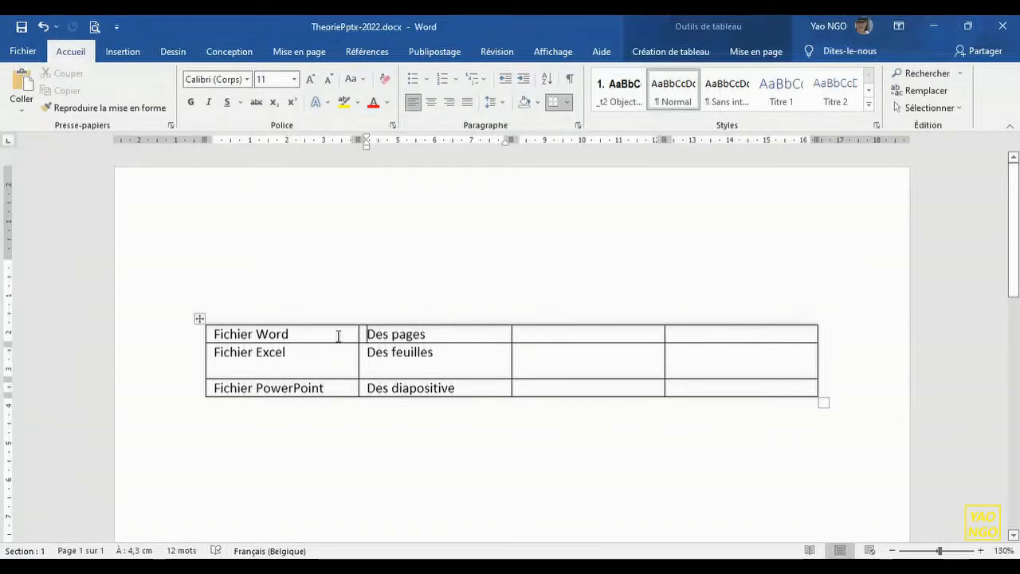
Step: In the third column, enter "En bas-verticalement" for Fichier Word and "A droite-horizontalement" for Fichier Excel
click(548, 336)
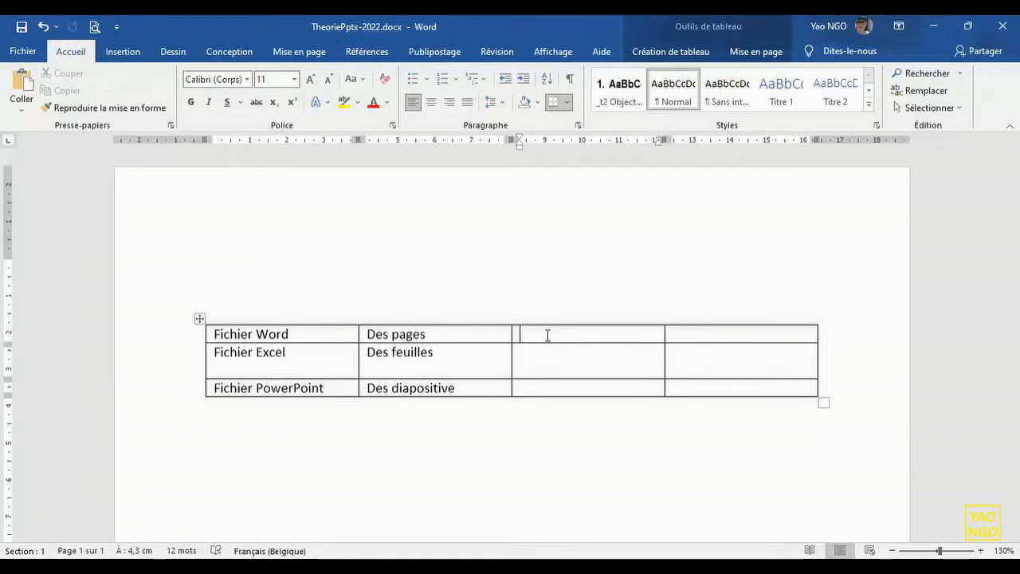
text(En bas)
text(ticale)
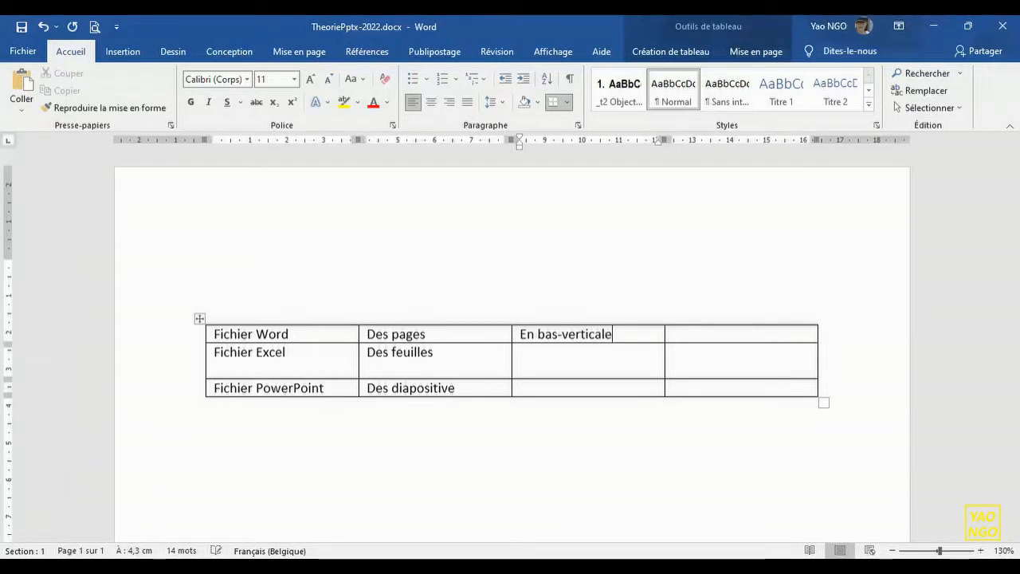
text(ment)
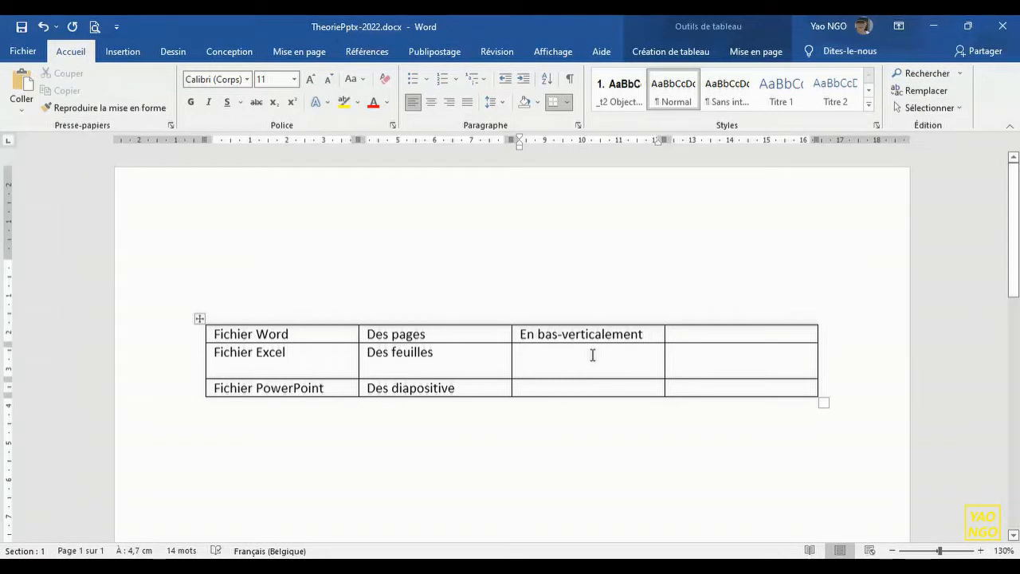
text(A)
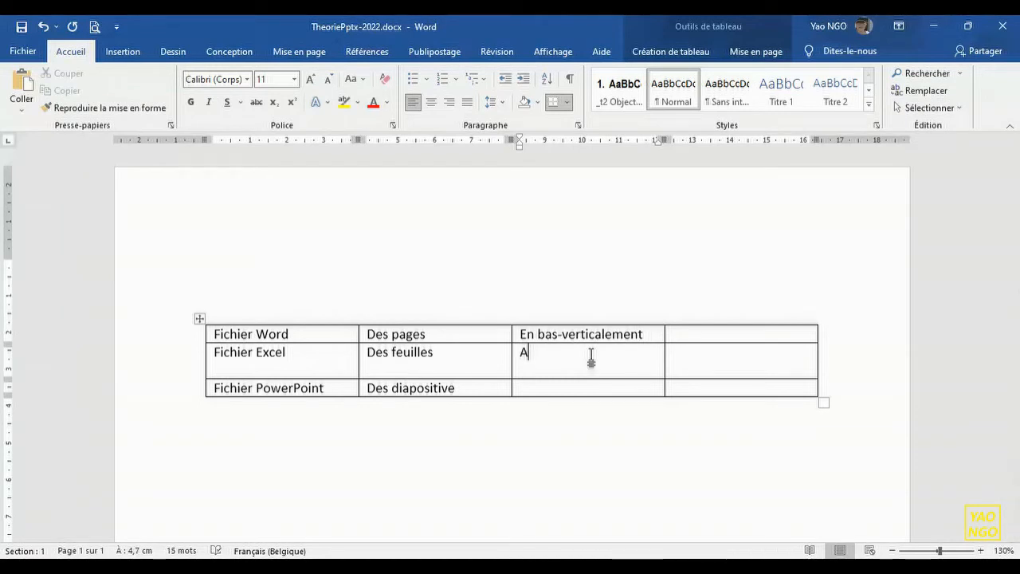
text( droite)
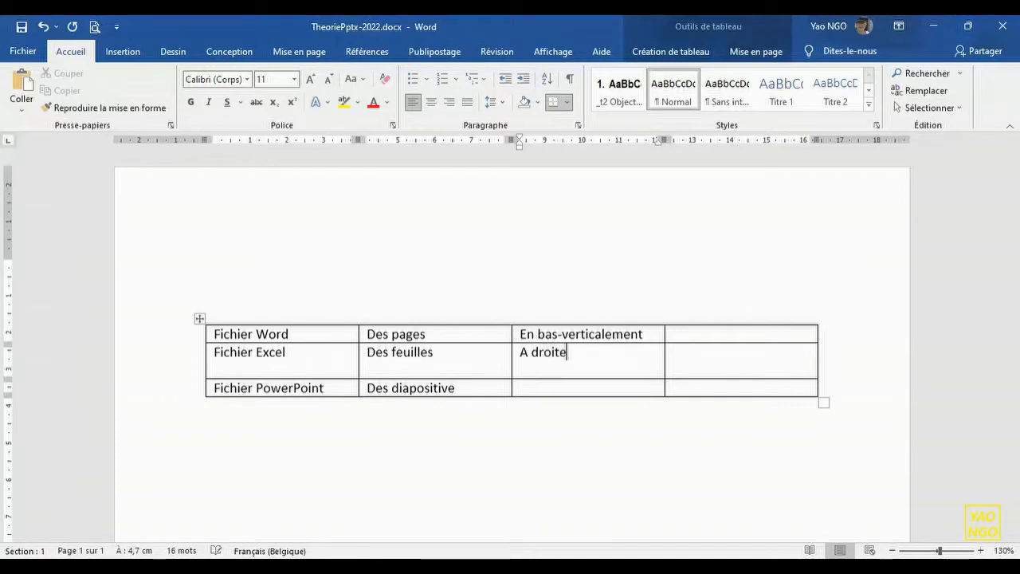
text(-horizontalement)
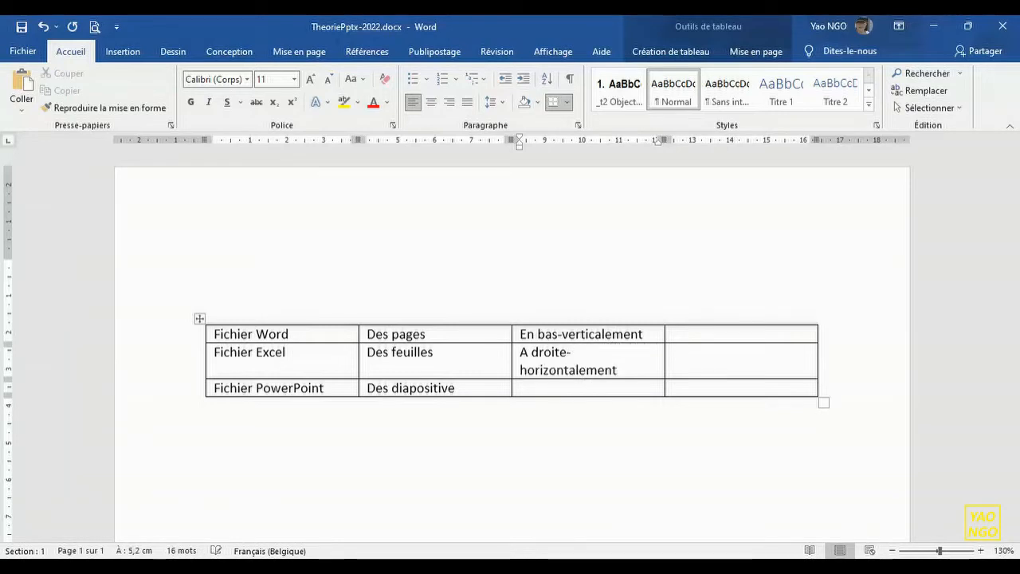
Step: In the Fichier PowerPoint row, correct the second cell to "Des diapositives" and copy "En bas" from the first row into the third cell
click(477, 389)
text(s)
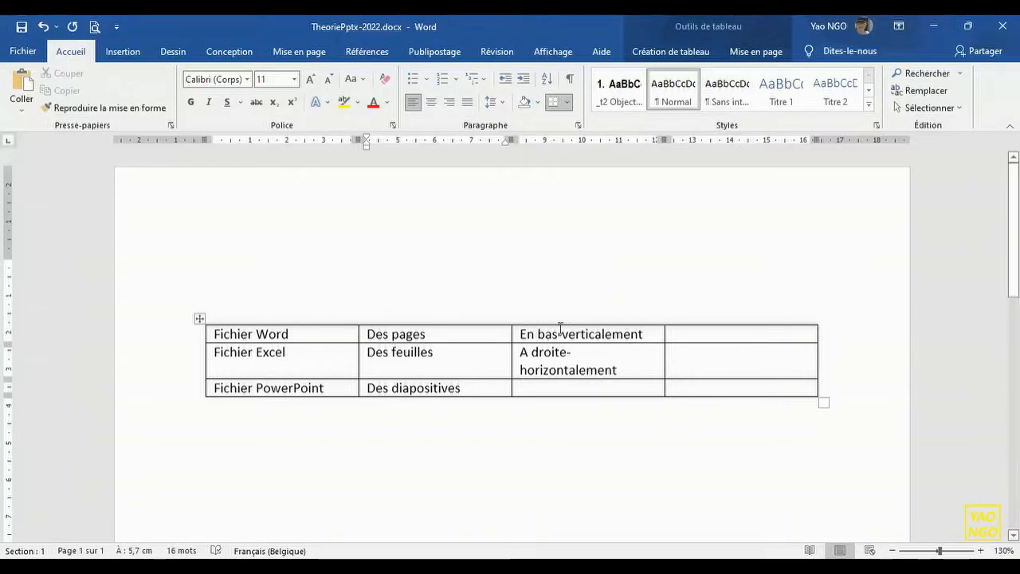
drag(558, 334, 519, 334)
key(ctrl+c)
click(560, 390)
key(ctrl+v)
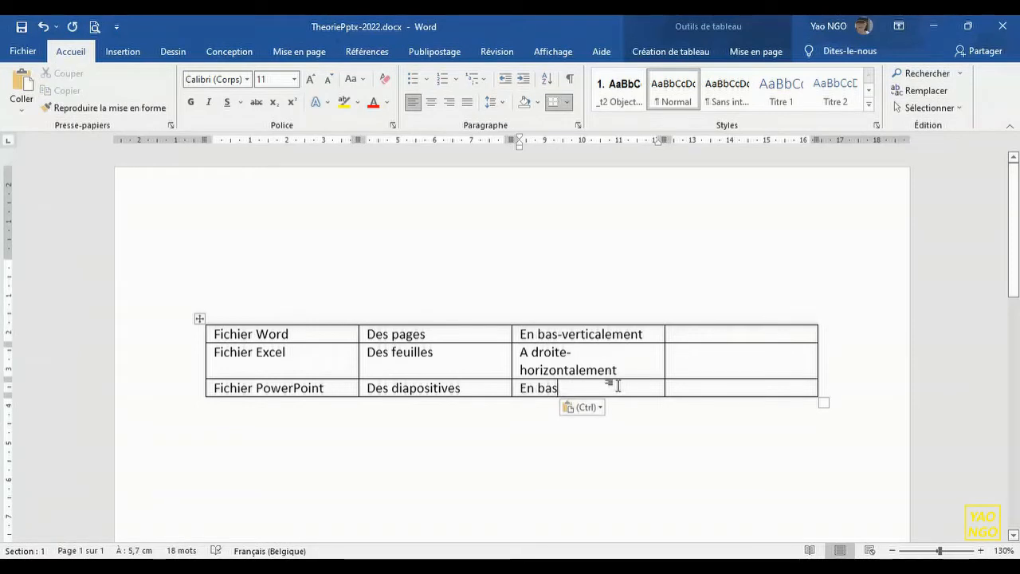
Step: Fill the fourth column from the first row down with "Document", "Classeur" and "Diaporama (une présentation)"
click(711, 334)
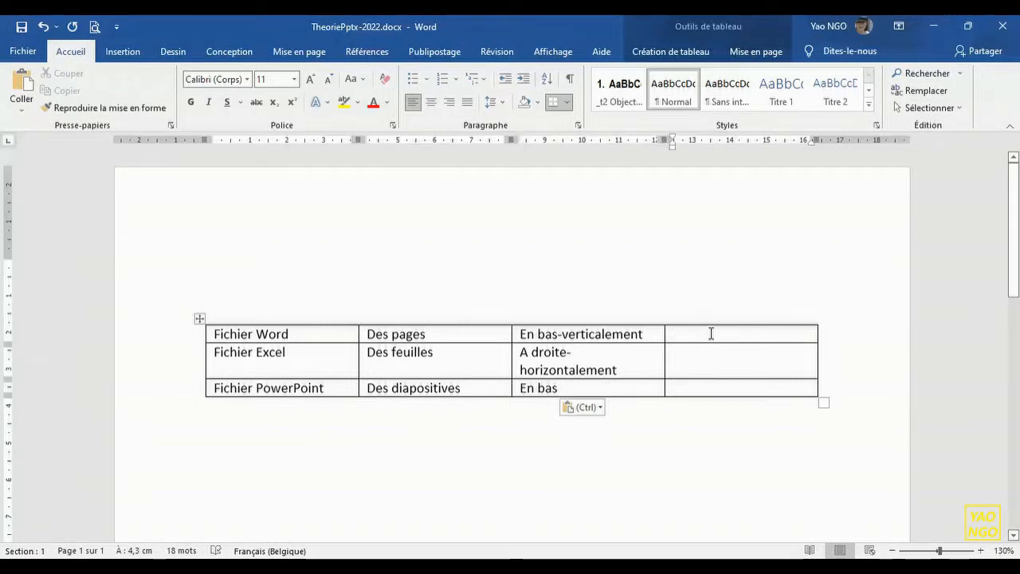
text(Document)
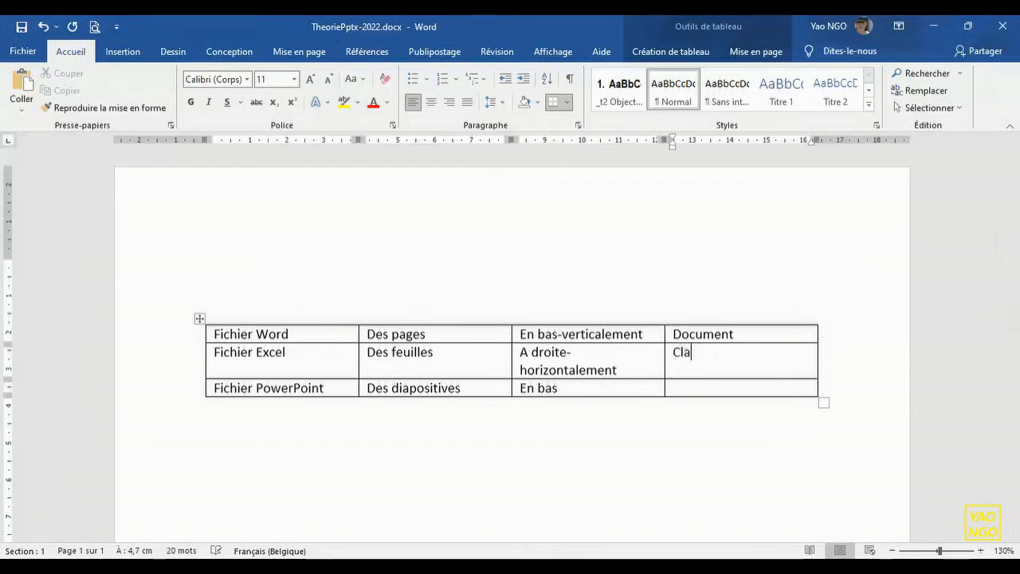
text(eur)
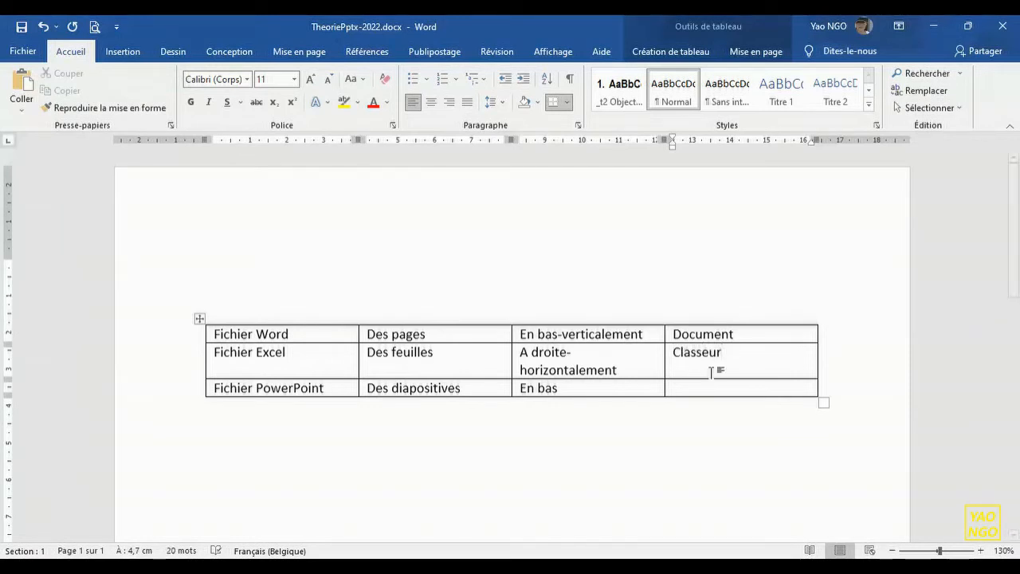
text(Diaporama)
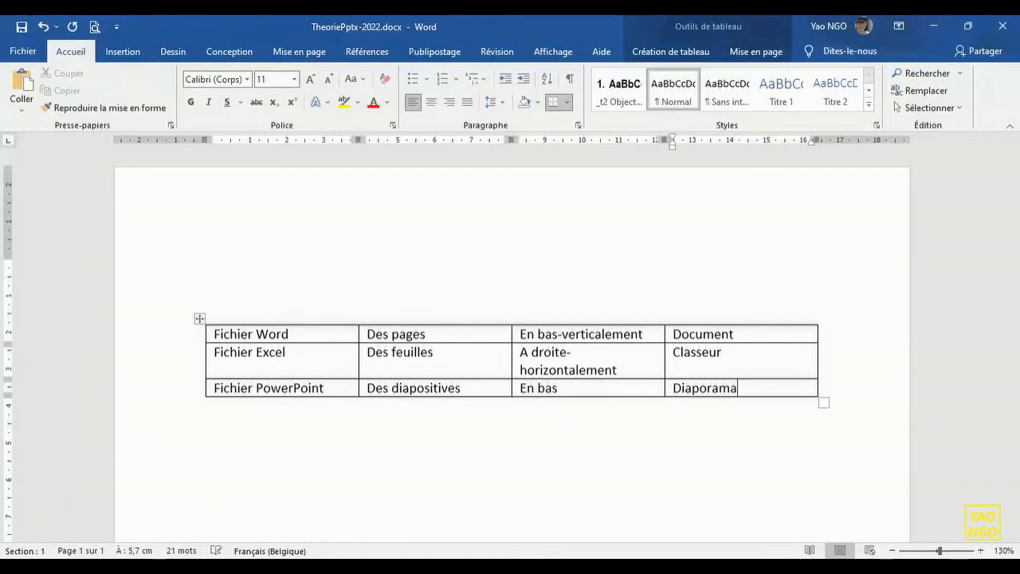
text( (une présenti)
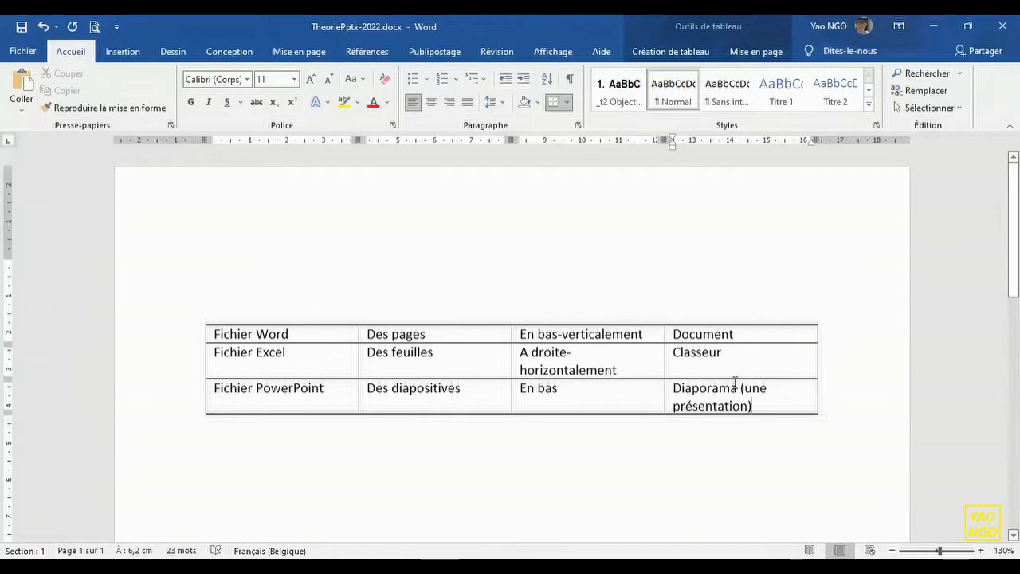
Step: Format the fourth column's text as bold and red
drag(679, 388, 676, 335)
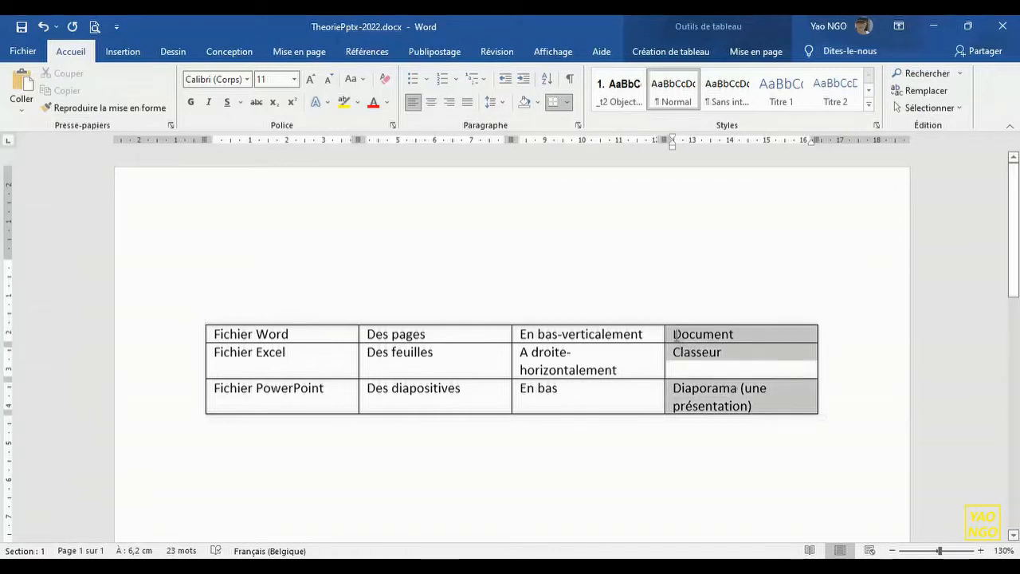
click(192, 102)
click(387, 102)
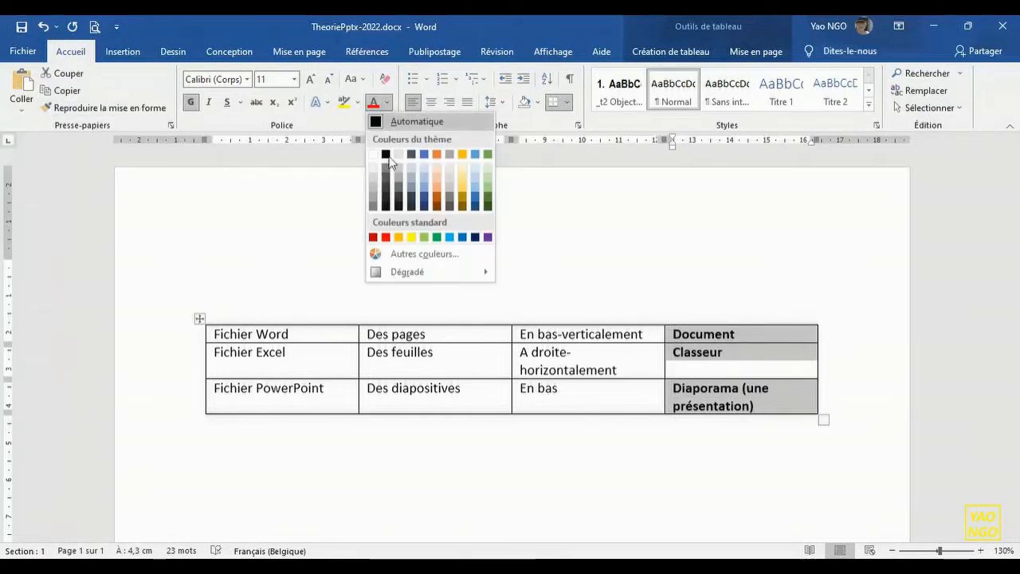
click(380, 237)
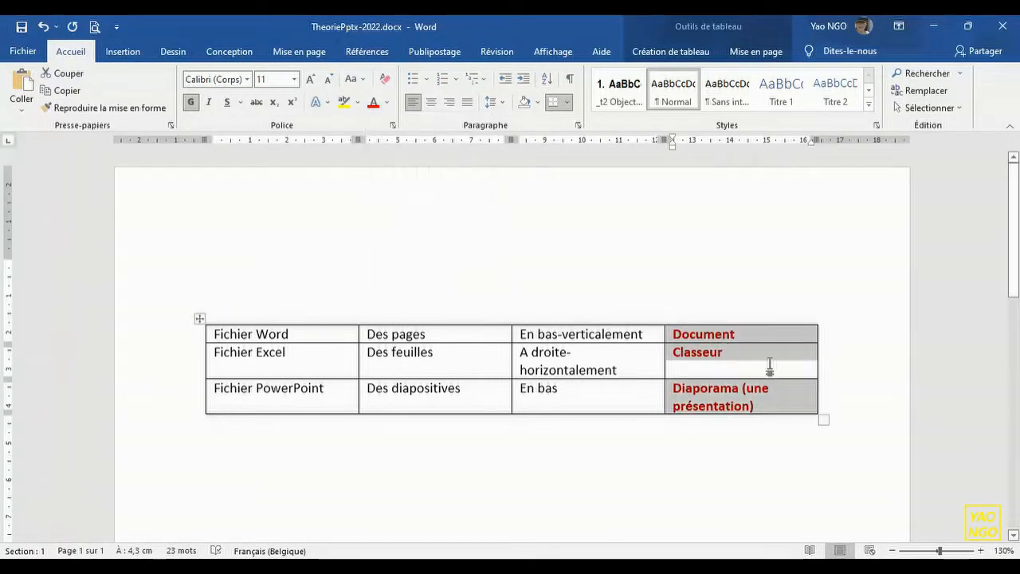
Step: Format the three file names in the first column as bold and red, and save the document
drag(322, 387, 216, 334)
click(373, 102)
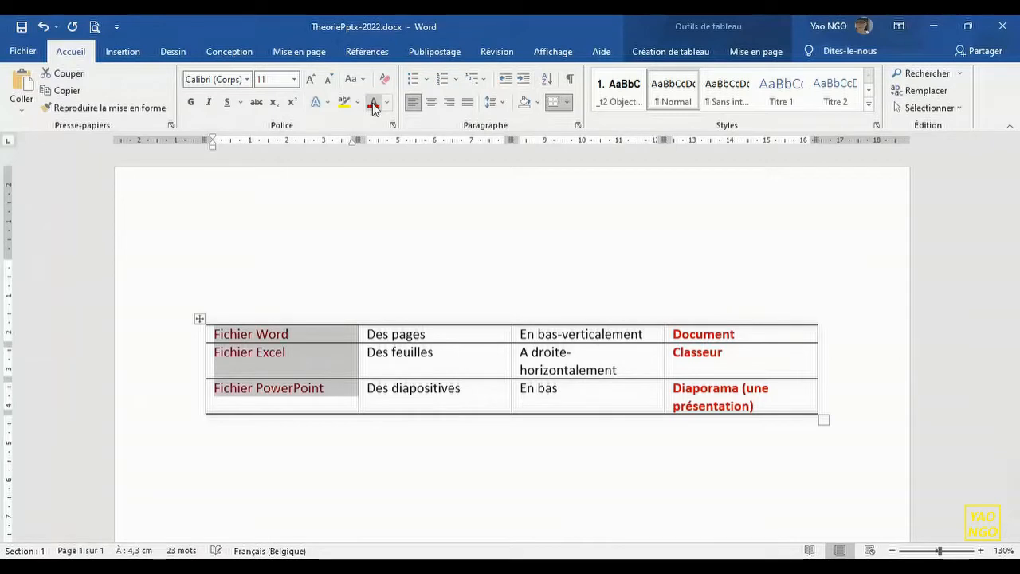
click(191, 104)
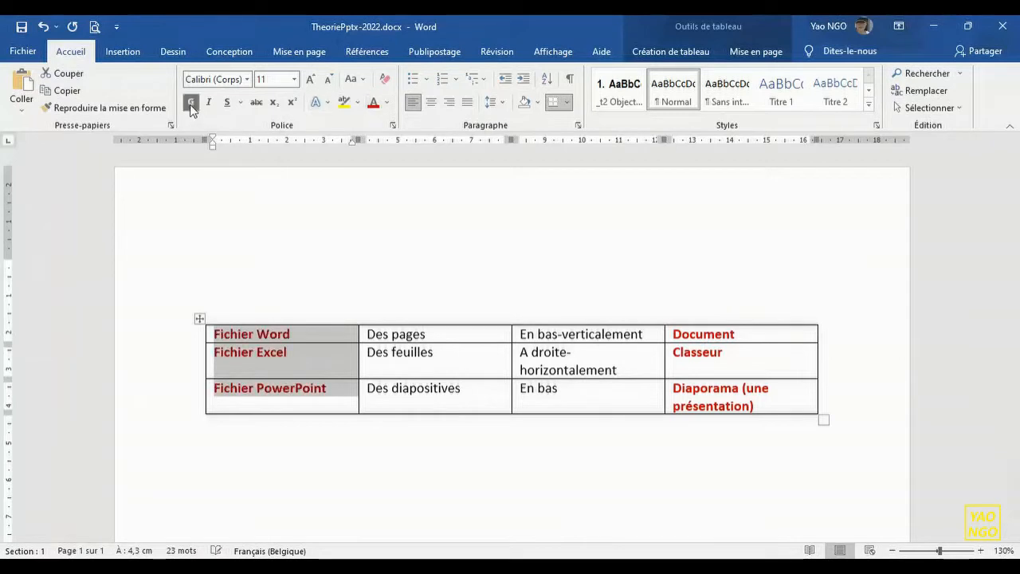
click(575, 297)
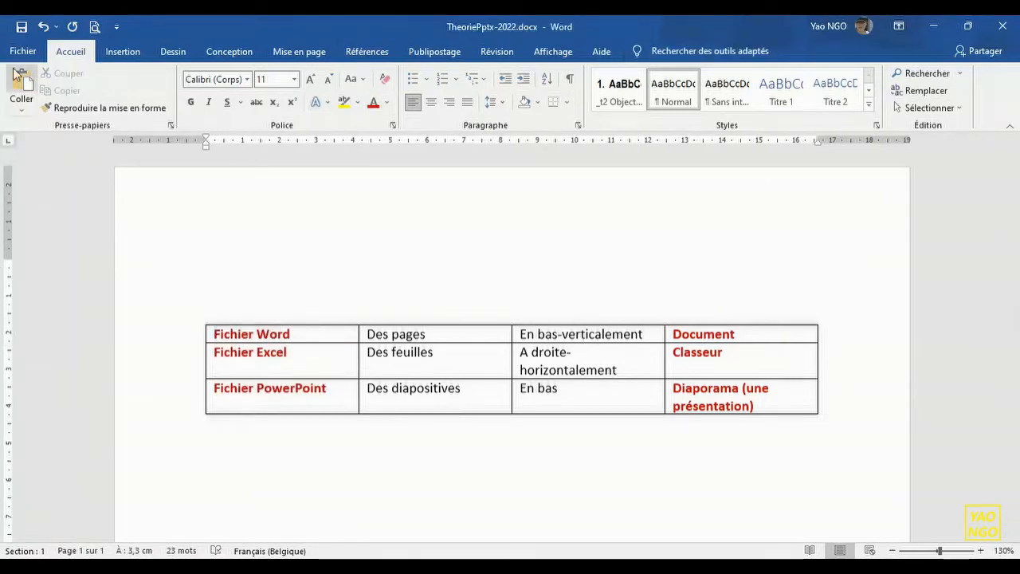
click(22, 28)
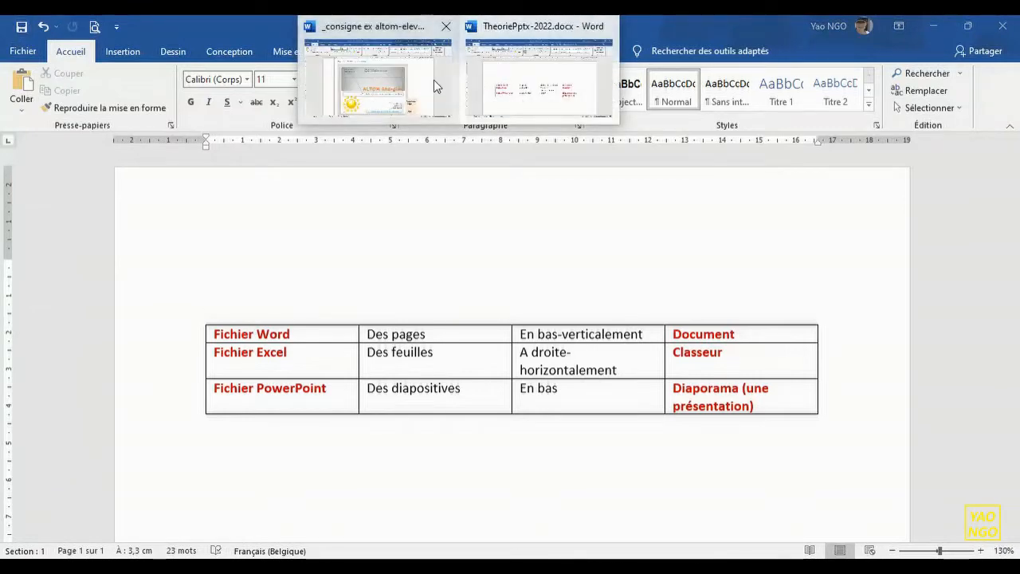
Step: Bring up the _consigne ex altom-eleve document, then switch to Présentation4 in PowerPoint and close it without saving
click(434, 79)
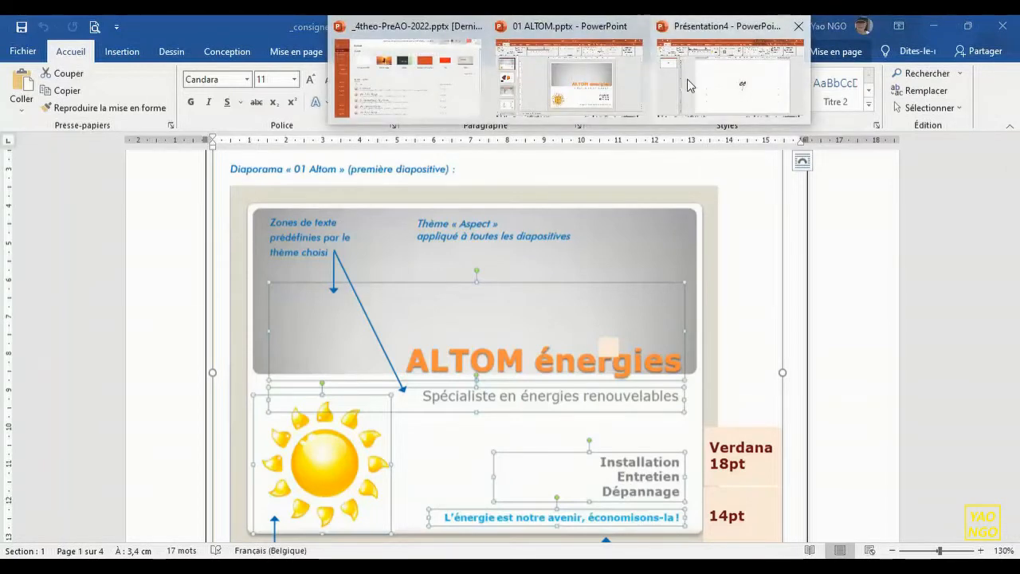
click(691, 83)
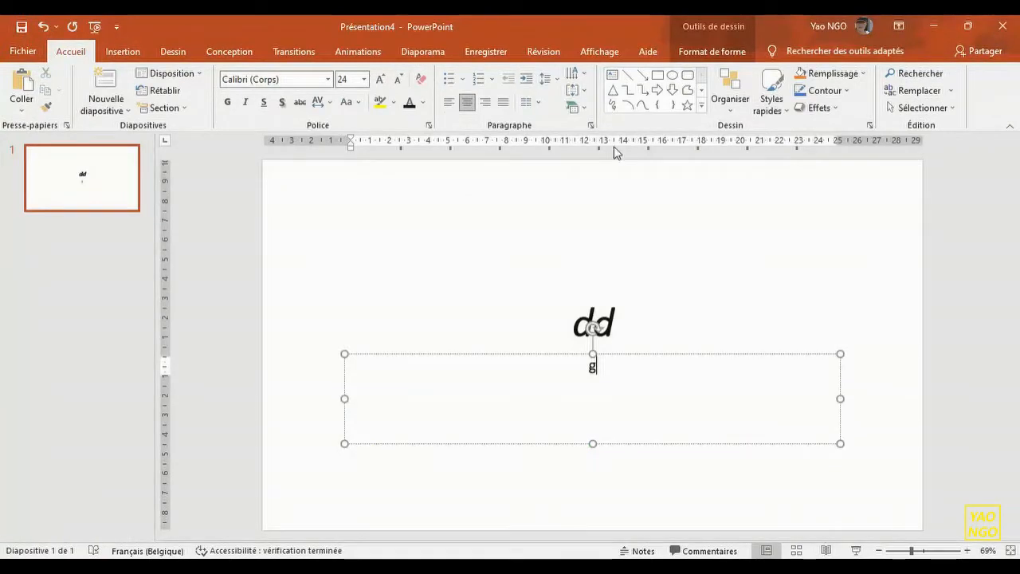
click(1003, 27)
click(593, 384)
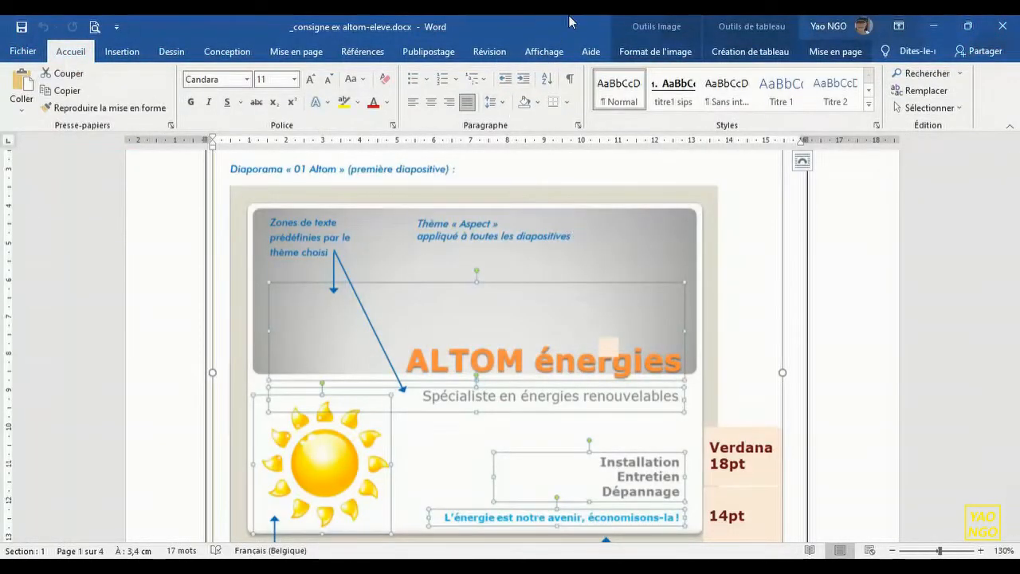
Step: Switch to PowerPoint and look through the open 01 ALTOM and _4theo-PreAO-2022 presentations, ending on 01 ALTOM
mouse_move(569, 8)
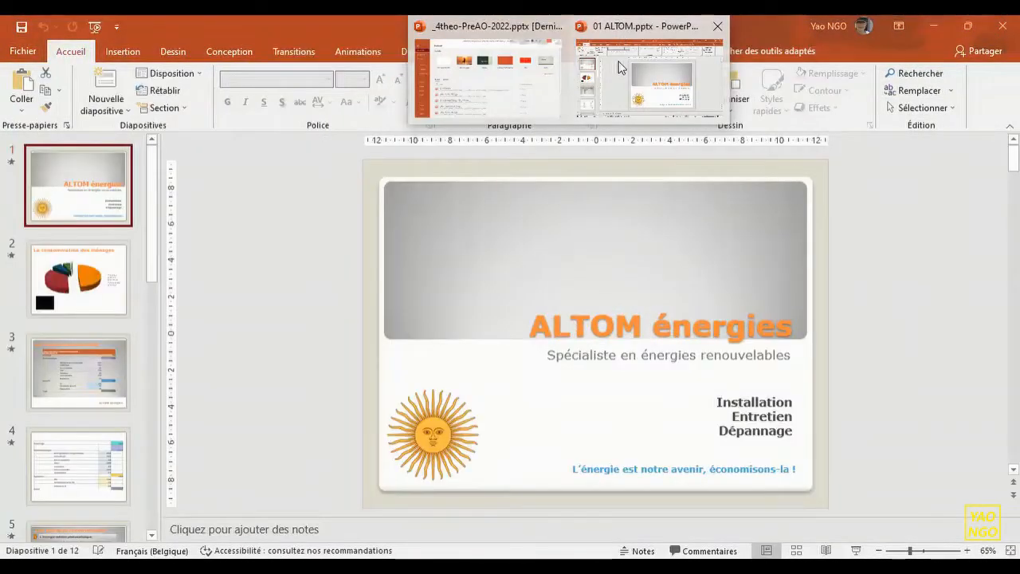
click(619, 67)
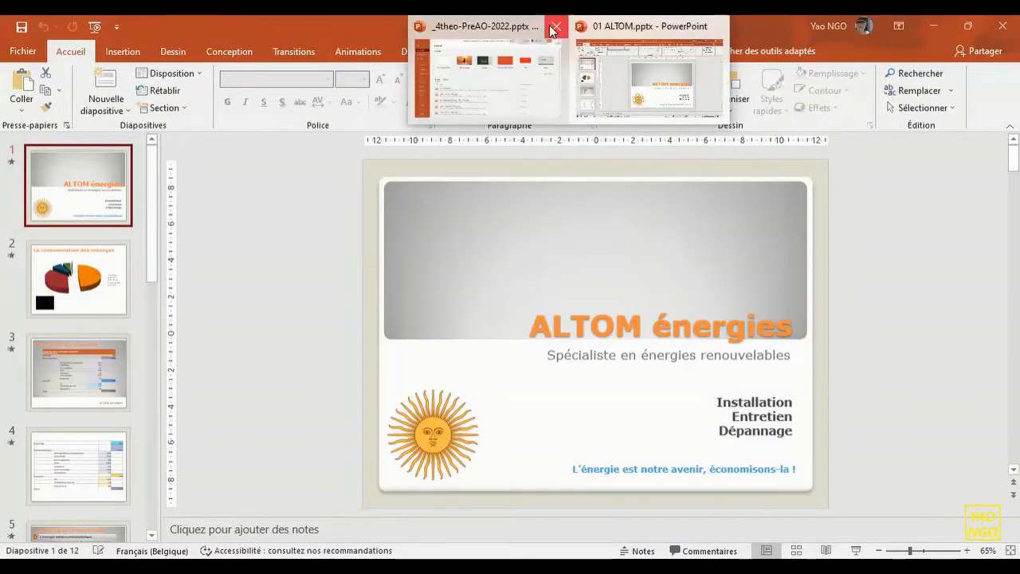
click(511, 89)
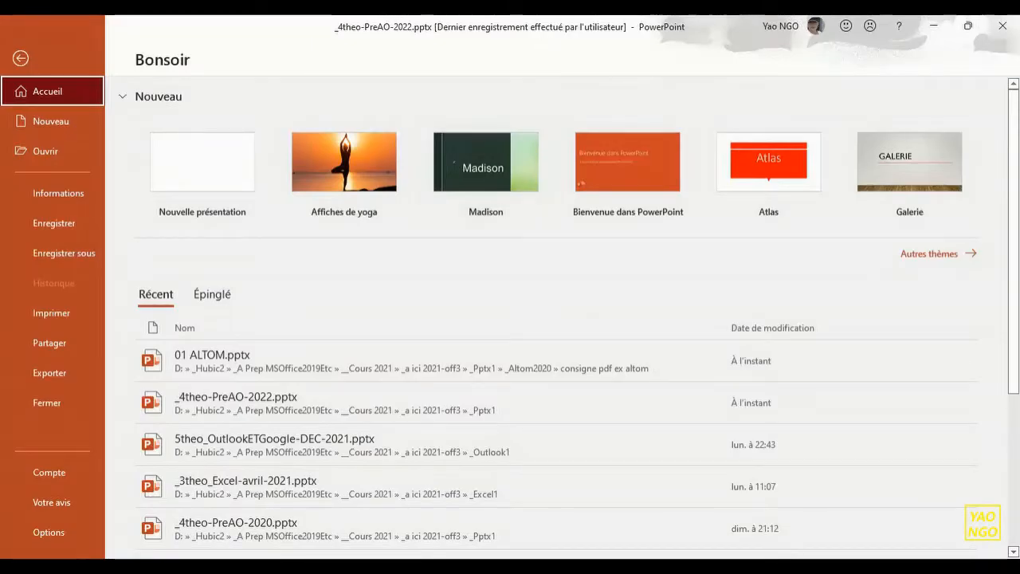
mouse_move(569, 8)
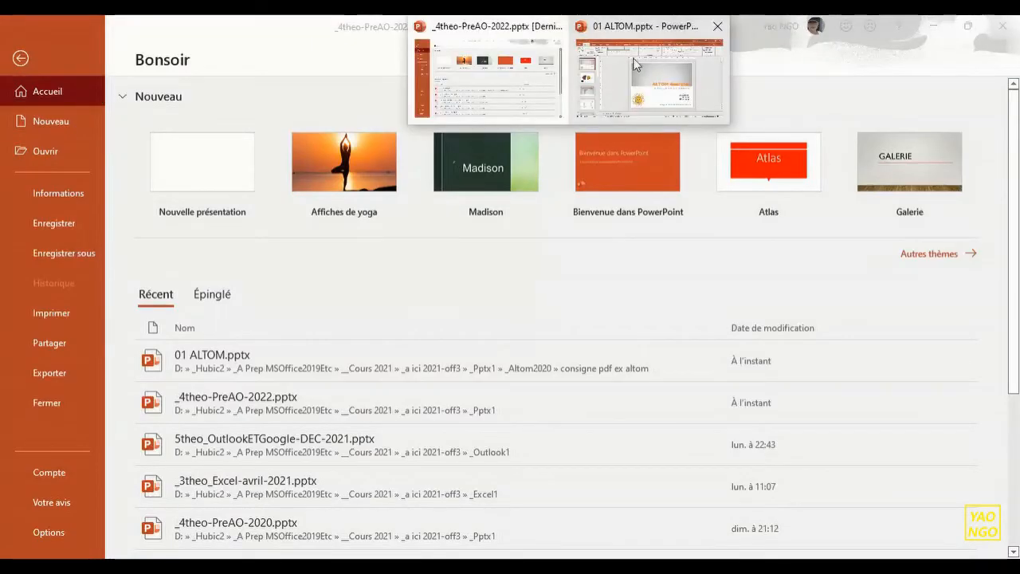
click(637, 68)
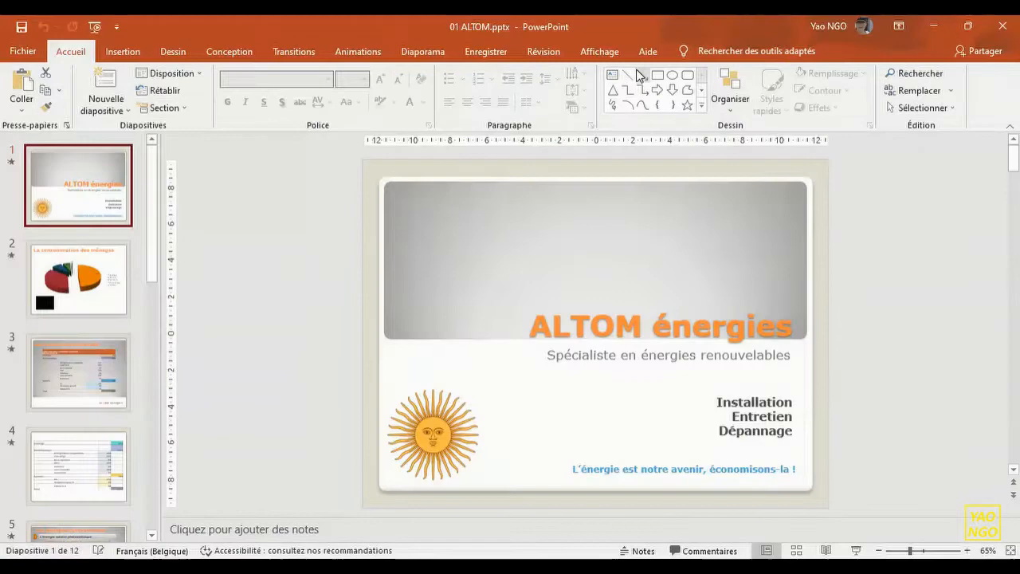
Step: Create a new blank presentation from the 01 ALTOM window
click(21, 51)
click(198, 192)
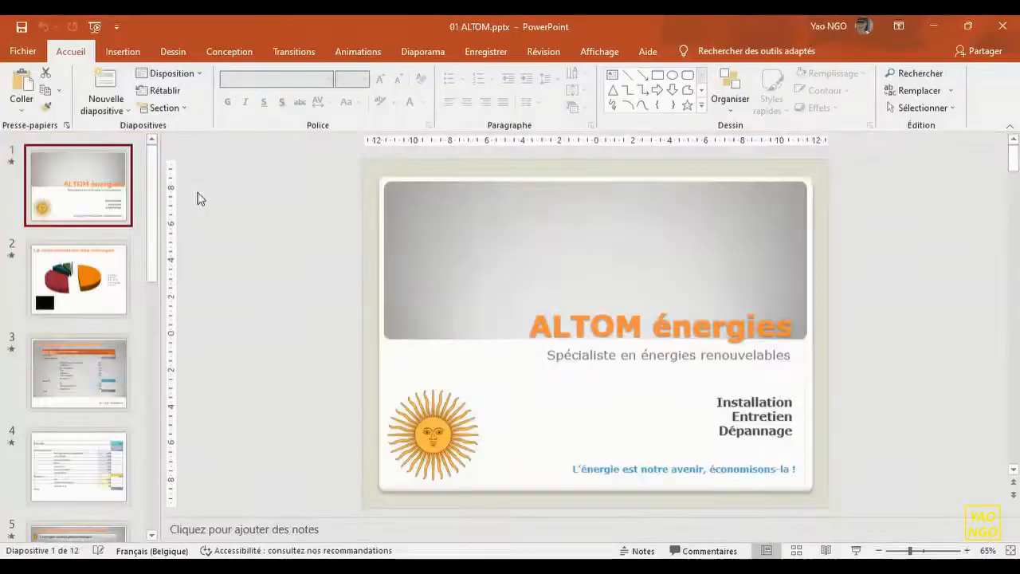
click(1009, 147)
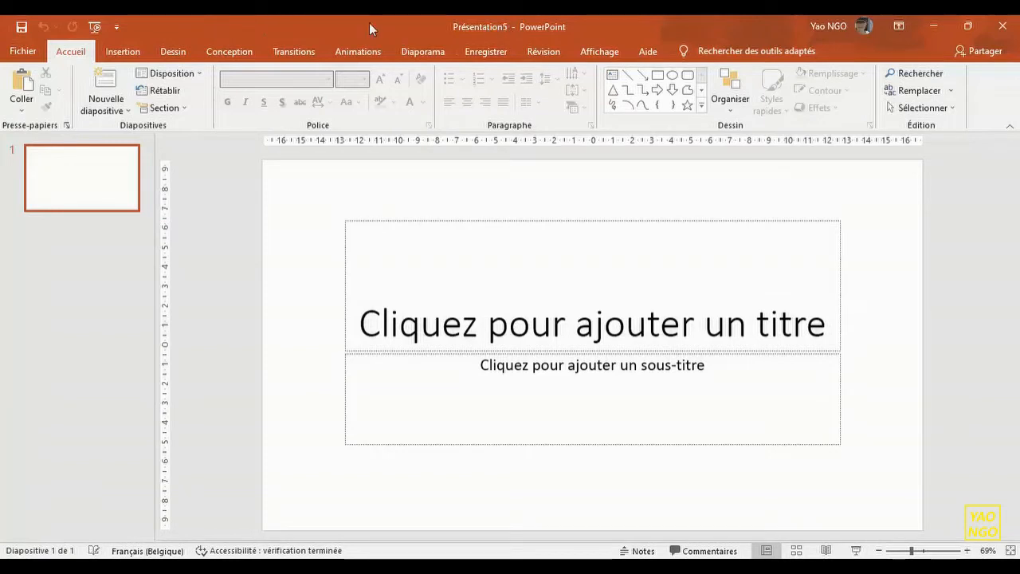
Step: Save the new blank presentation as Altom-22 in the PowerPoint-2022 folder under Documents
click(23, 52)
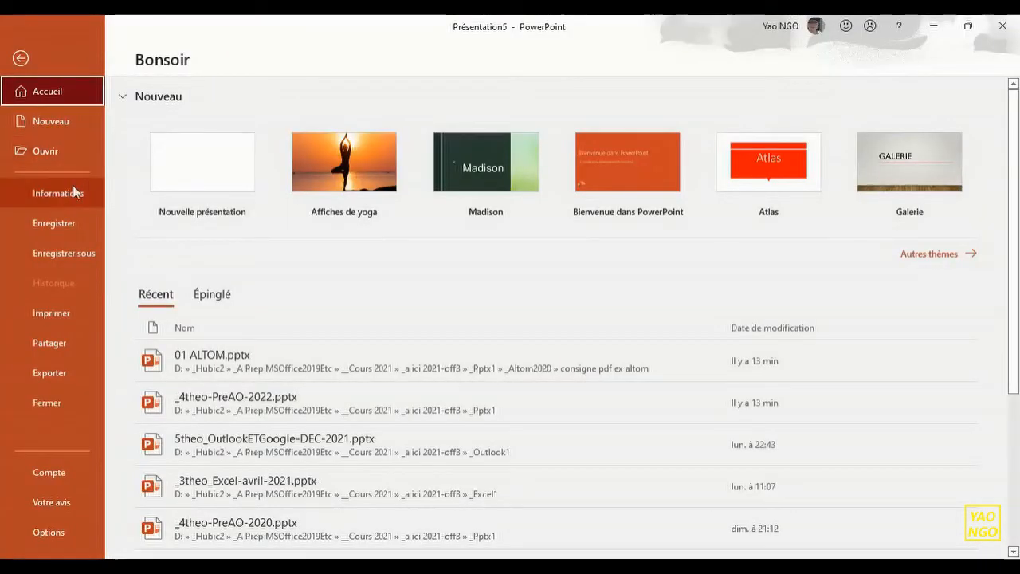
click(66, 253)
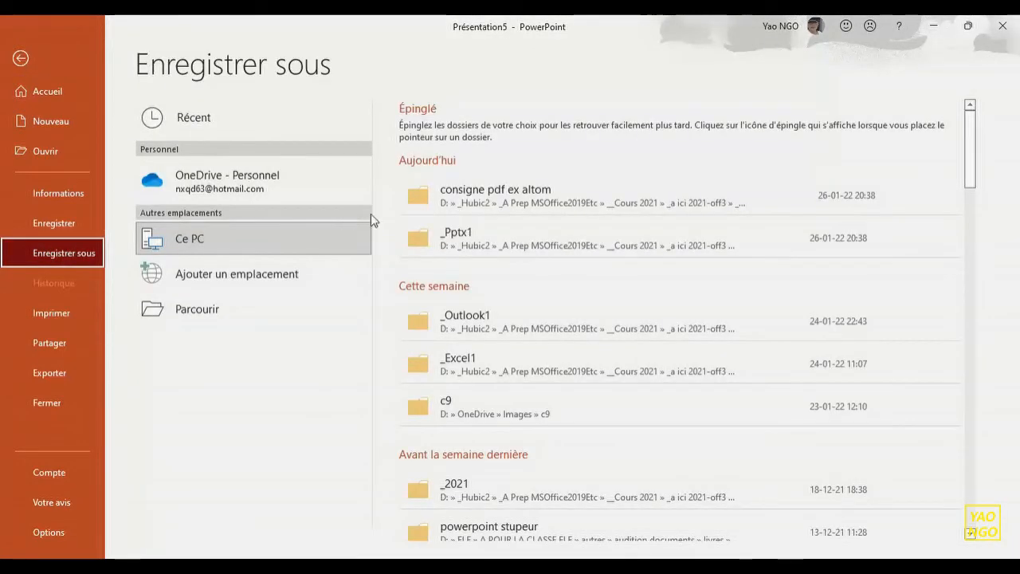
click(250, 312)
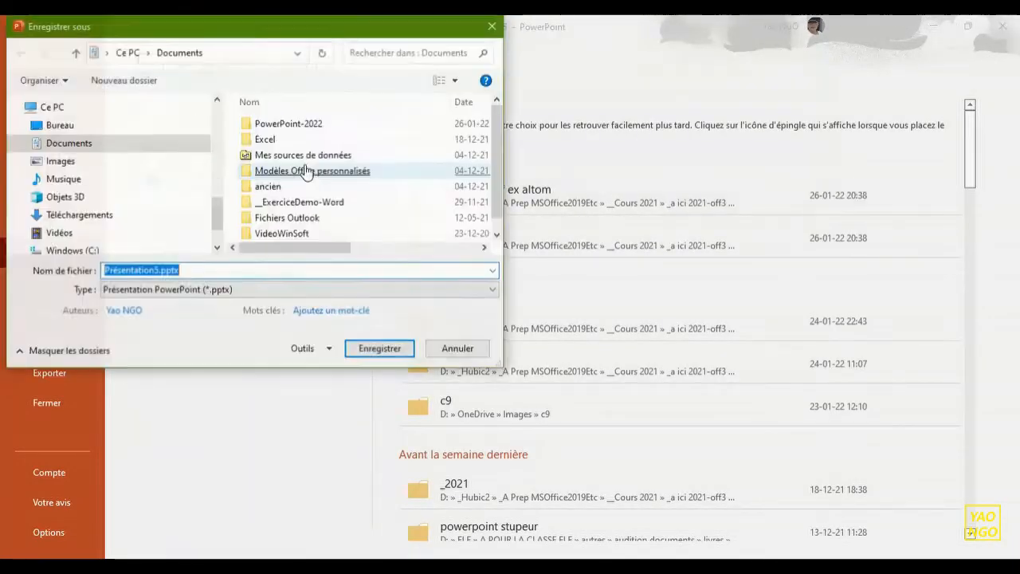
click(325, 126)
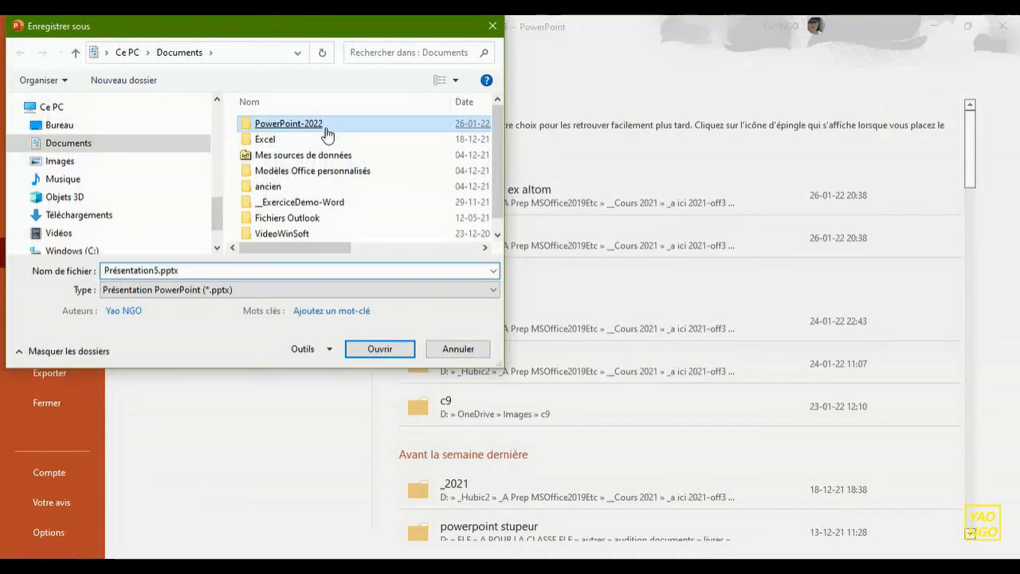
double_click(327, 134)
double_click(225, 268)
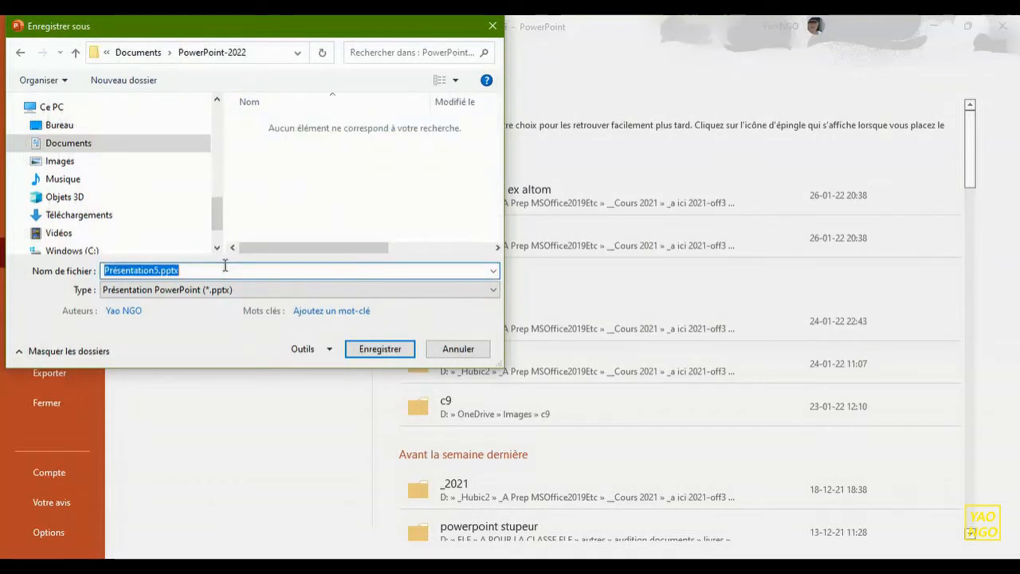
text(Altom-22)
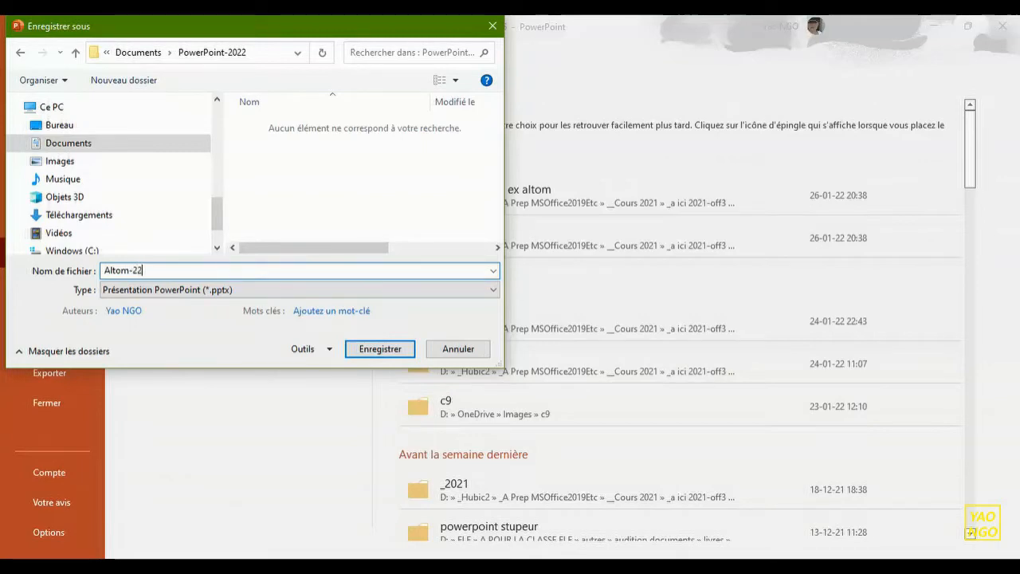
click(368, 348)
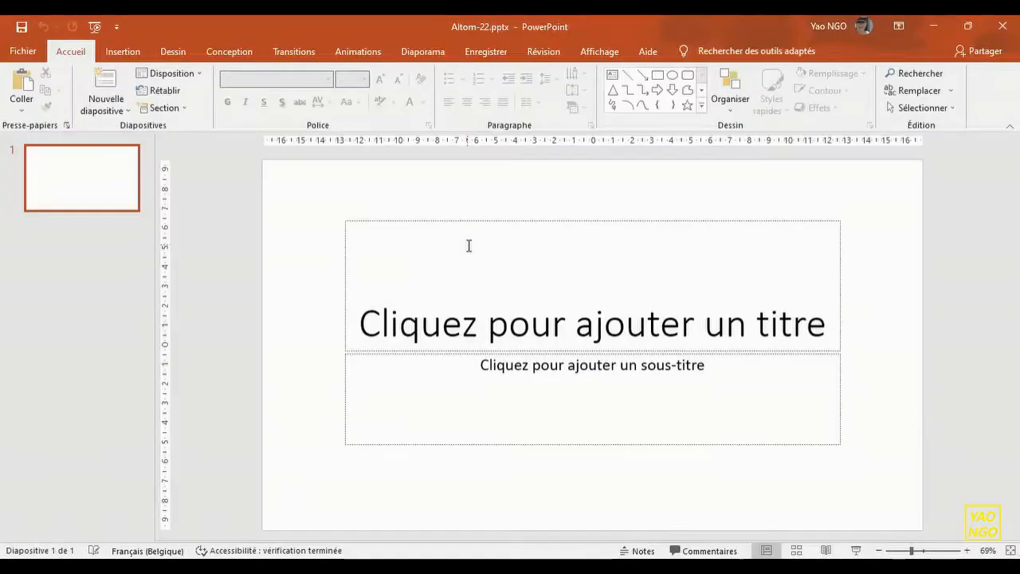